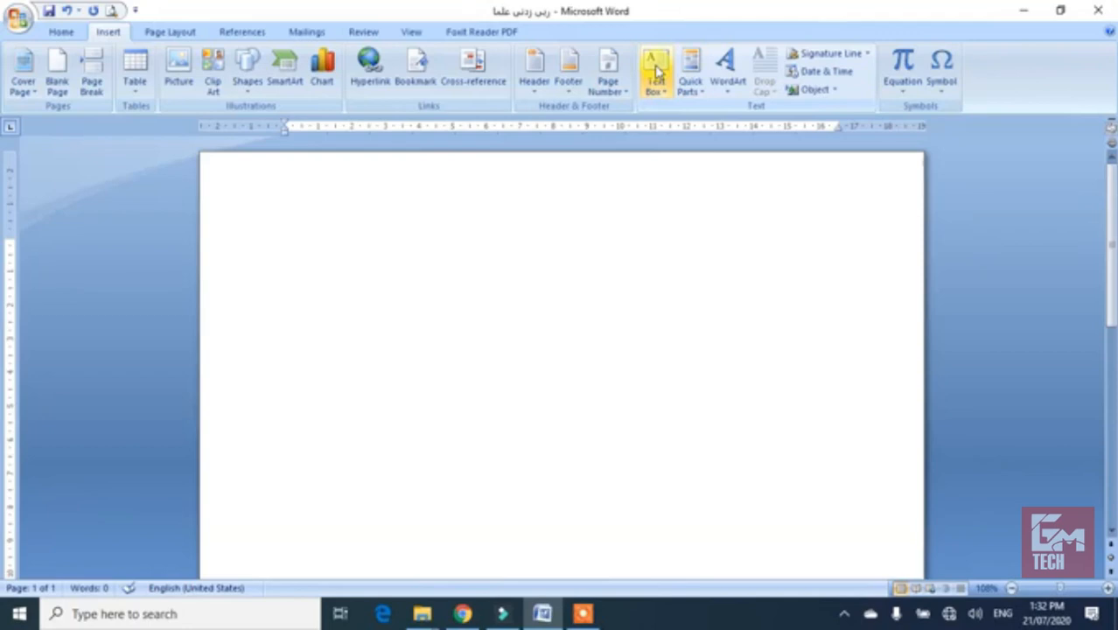
Step: Draw a blank text box about 3.7 cm wide and 4.5 cm high near the start of the page
click(656, 70)
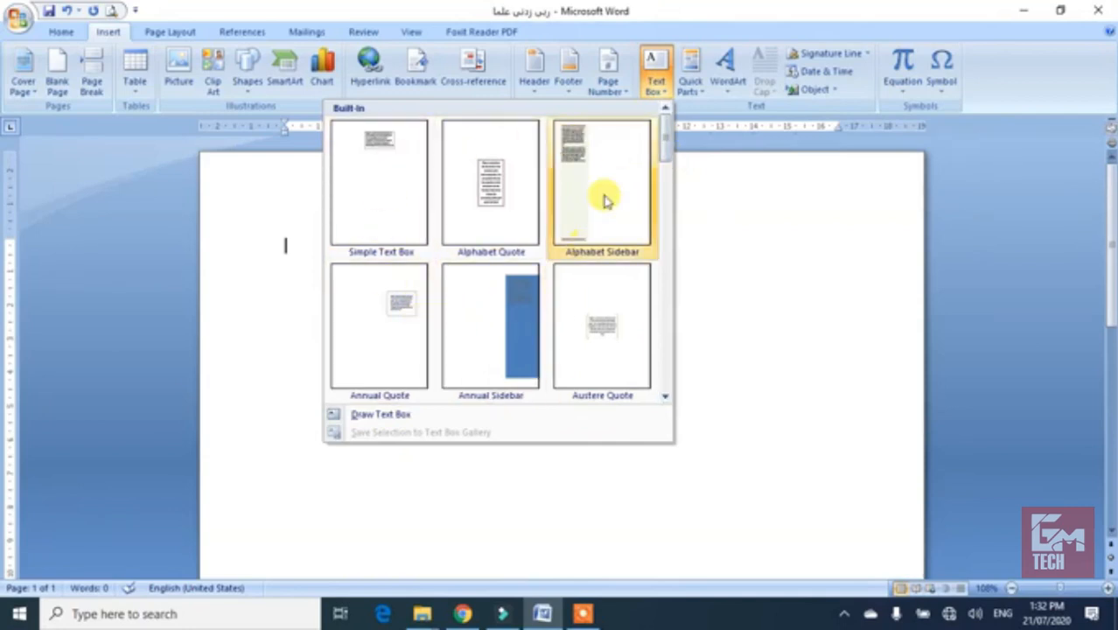
drag(663, 142, 665, 387)
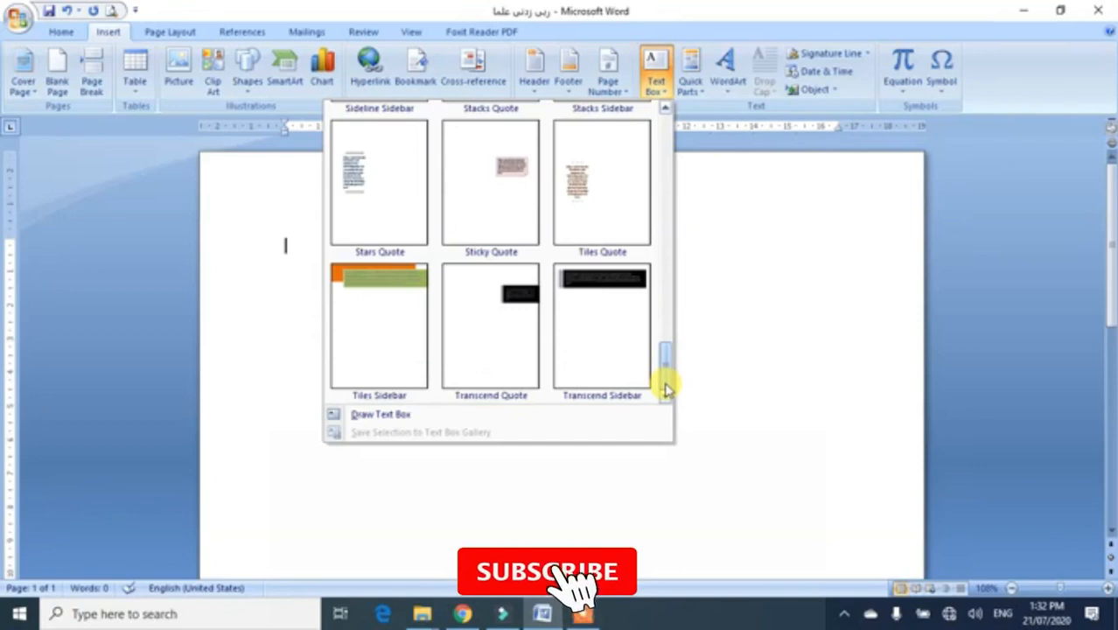
click(356, 421)
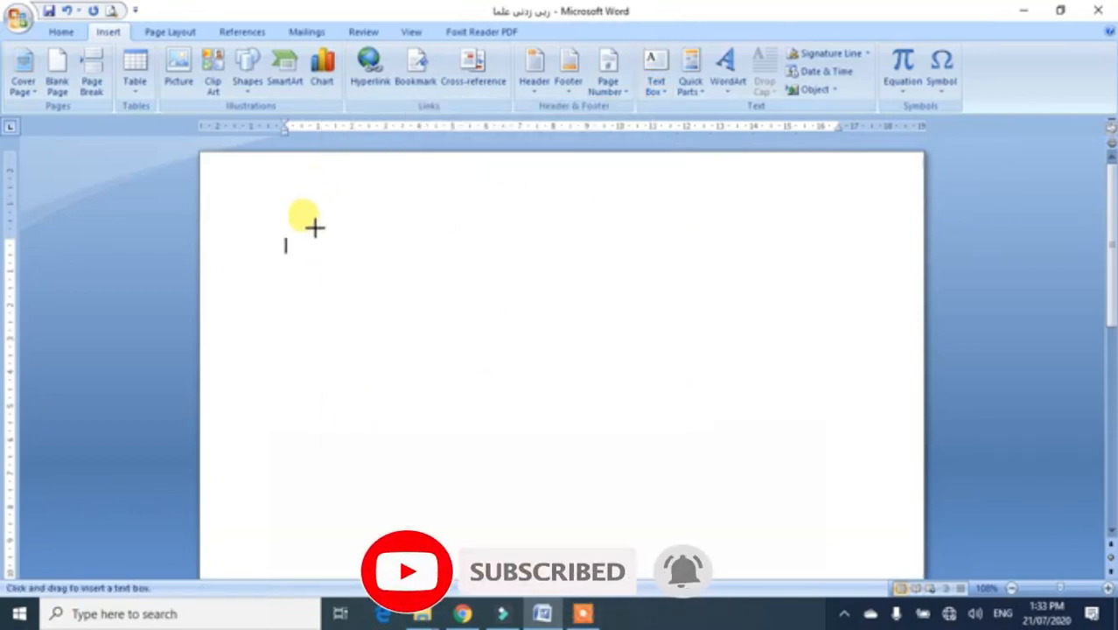
drag(333, 227, 457, 376)
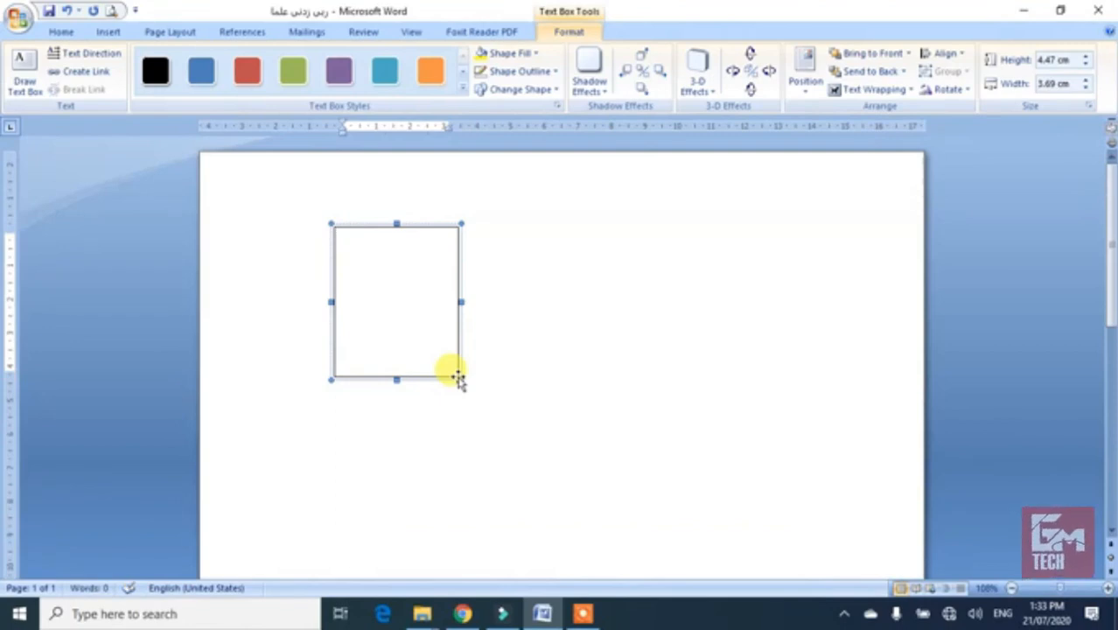
Step: Enter "Photo" in the text box, move it down two lines and centre it horizontally
text(Photo)
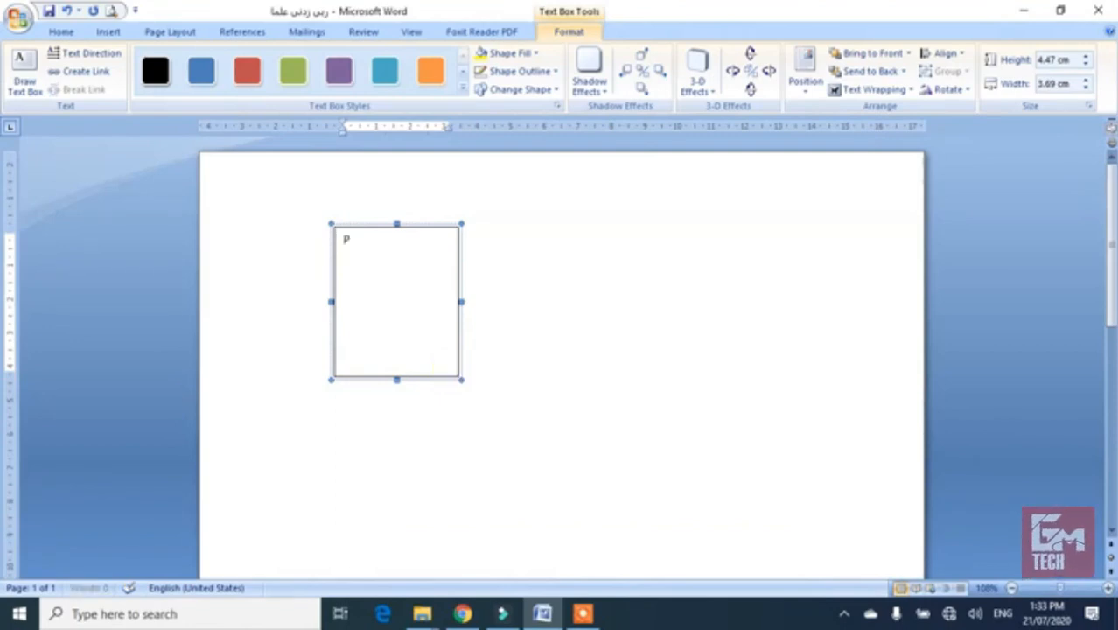
key(Left)
key(Left)
key(Left)
key(Left)
key(Left)
key(Return)
key(Return)
key(ctrl+e)
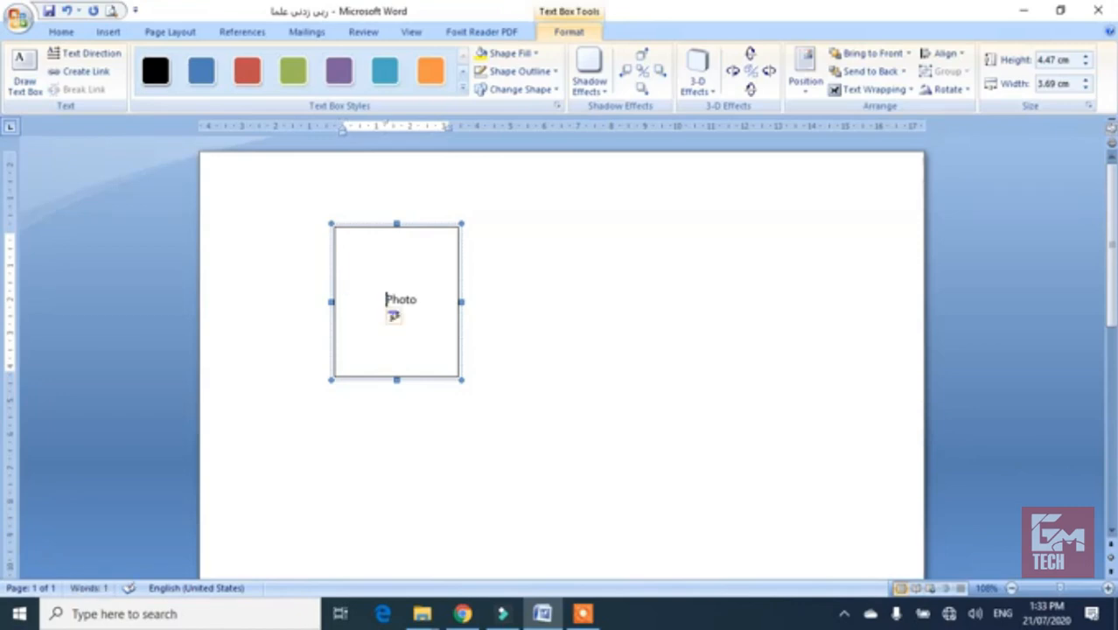
click(537, 336)
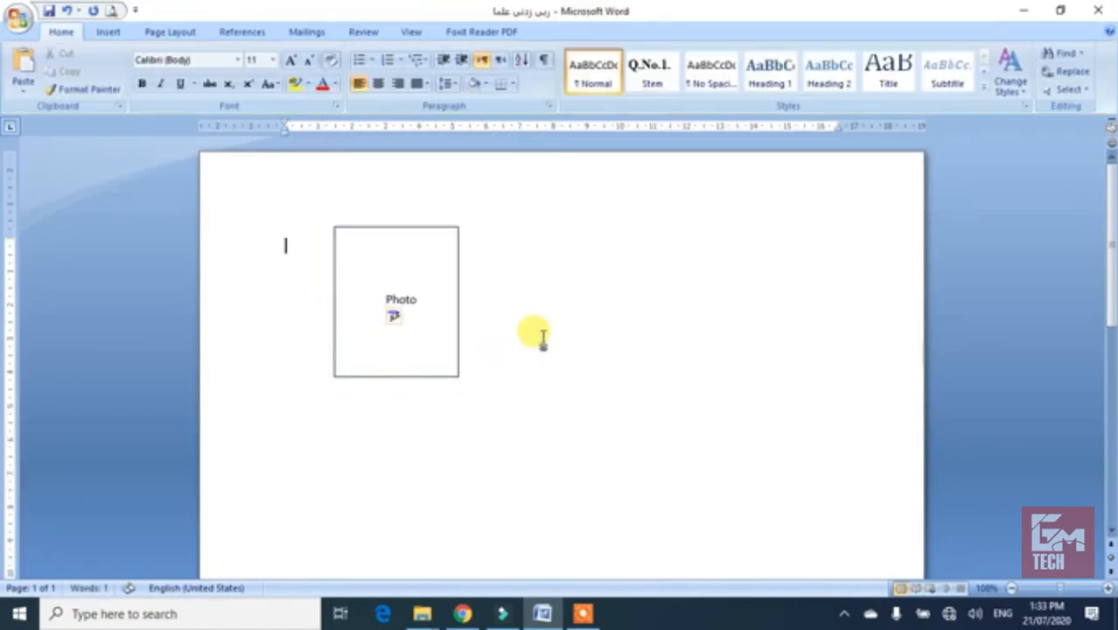
Step: Delete the Photo text box from the page
click(390, 265)
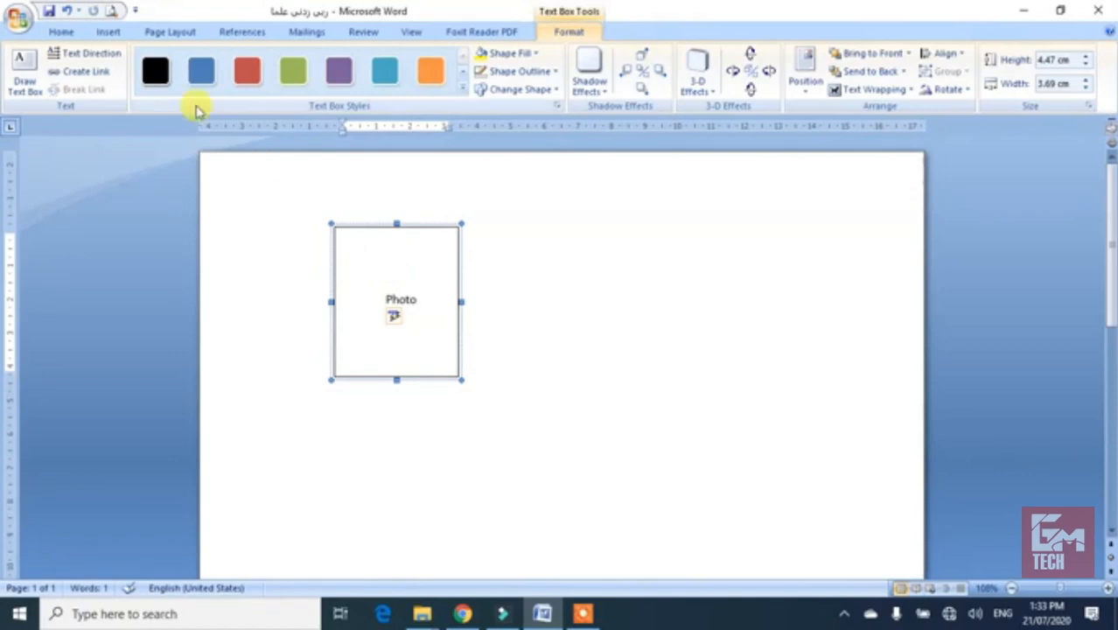
click(108, 31)
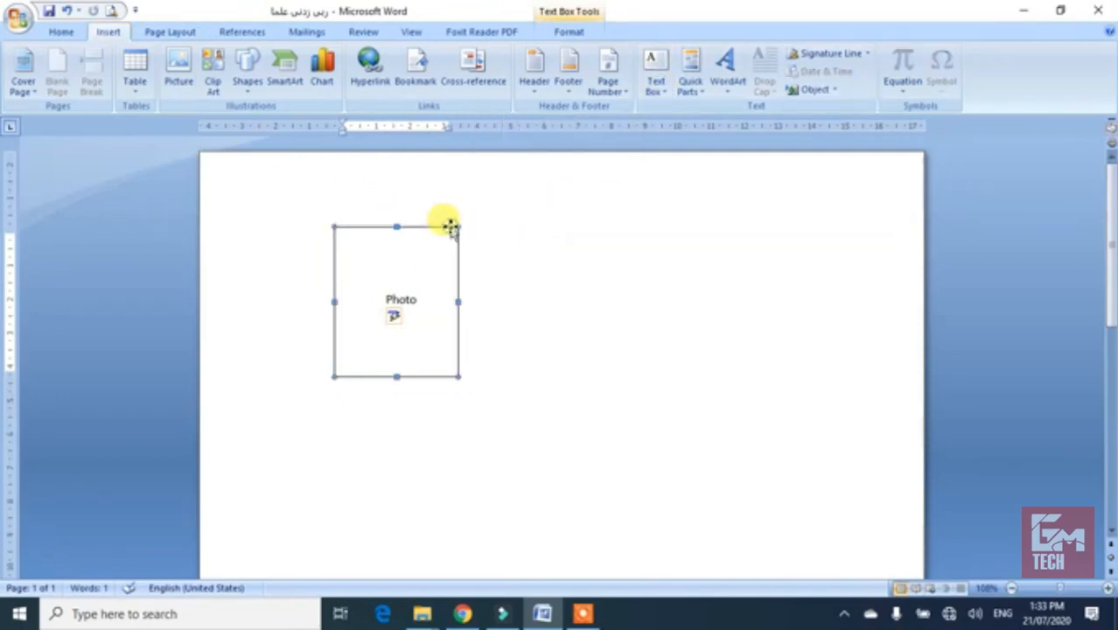
key(Delete)
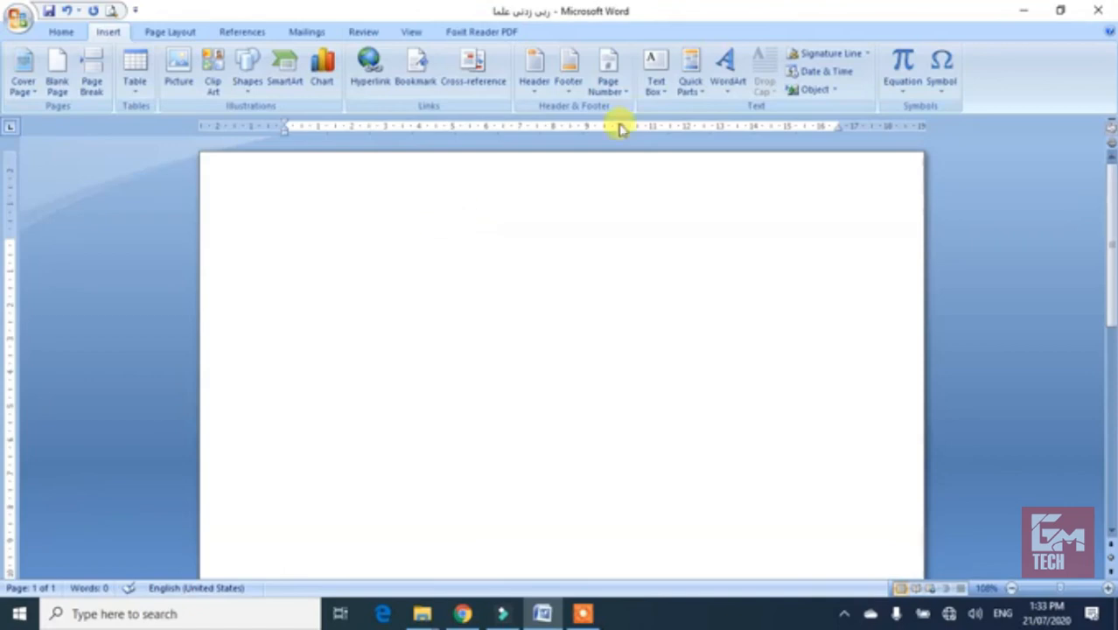
key(ctrl+v)
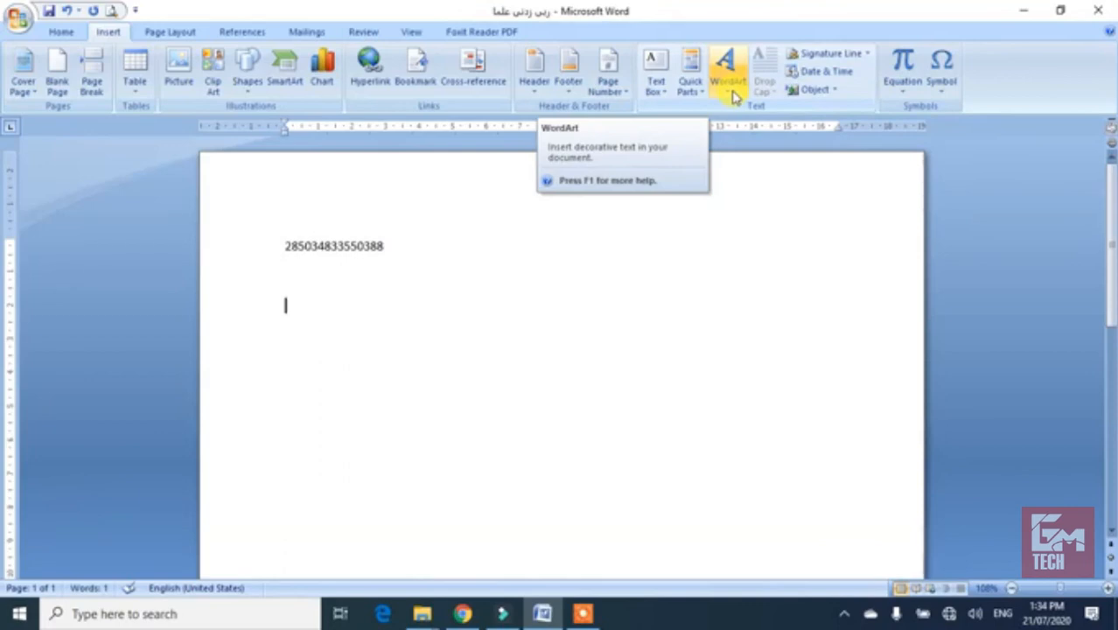
key(ctrl+a)
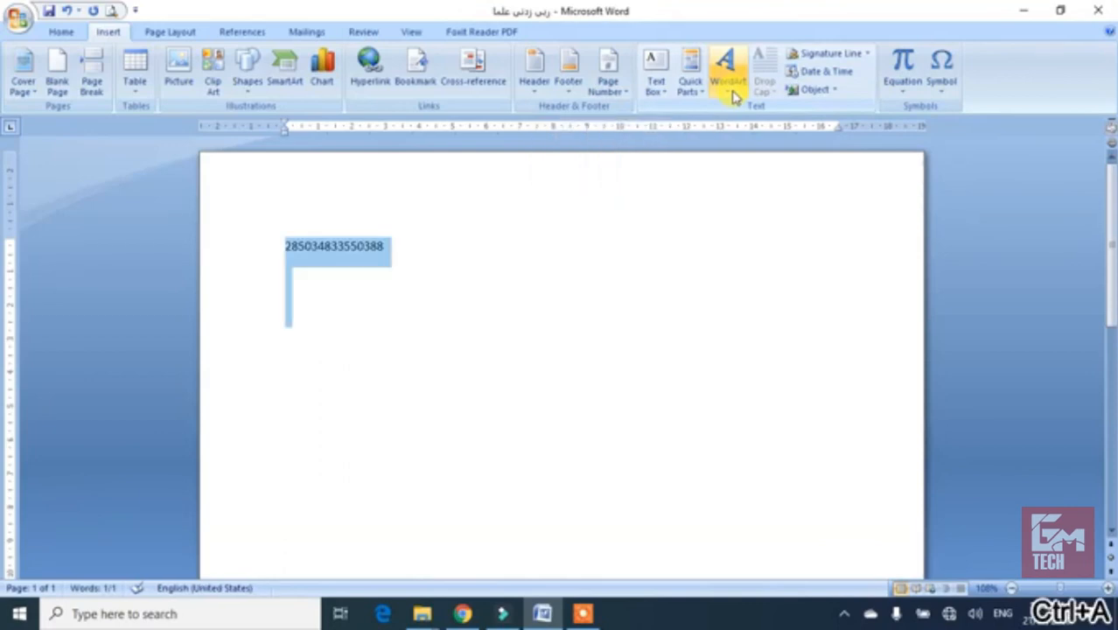
key(Delete)
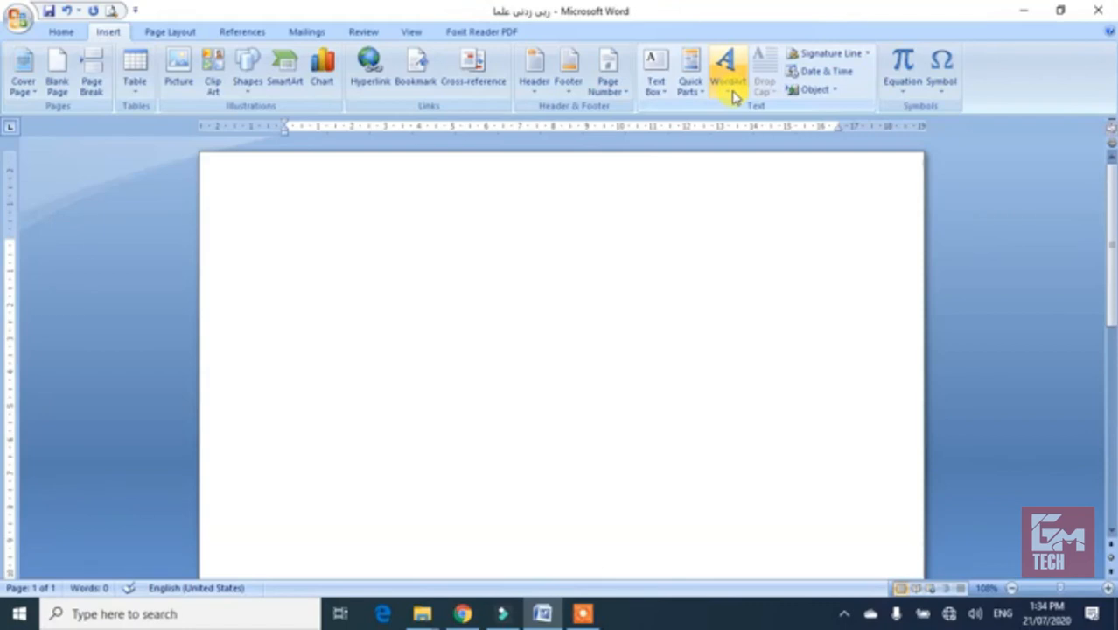
Step: Insert WordArt in the black arched style from the gallery's first row, reading "This is my text in ms office"
click(733, 97)
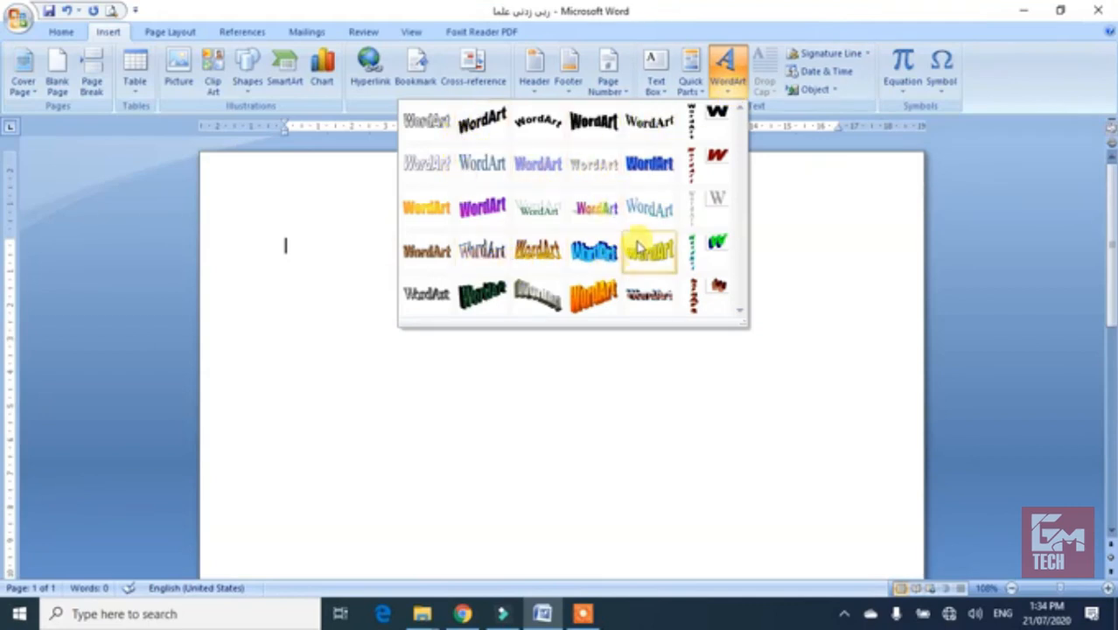
click(537, 122)
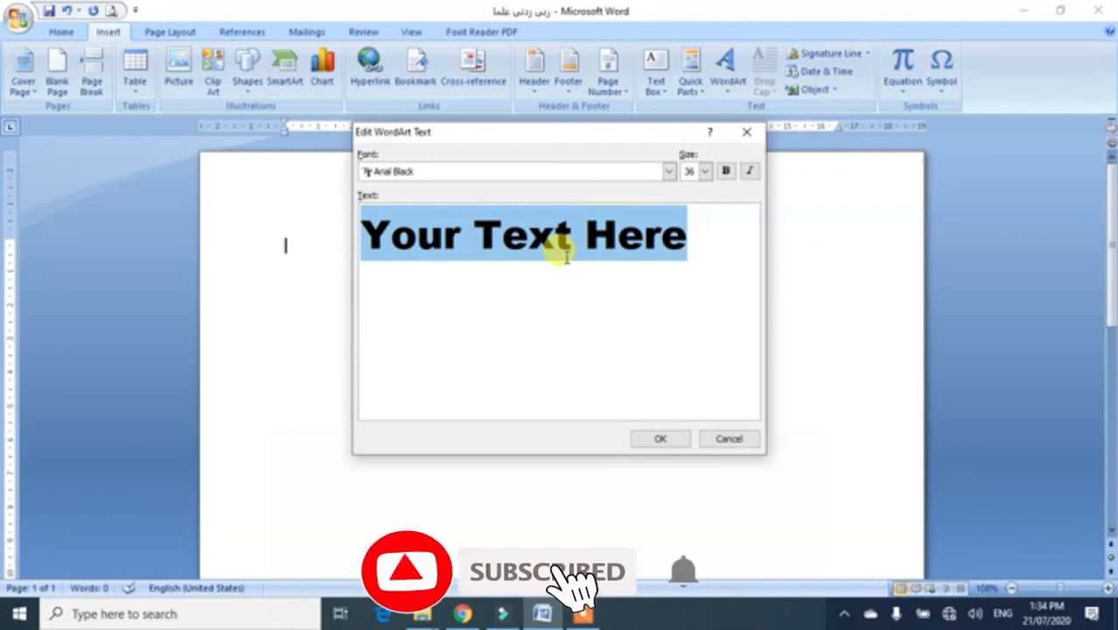
text(This)
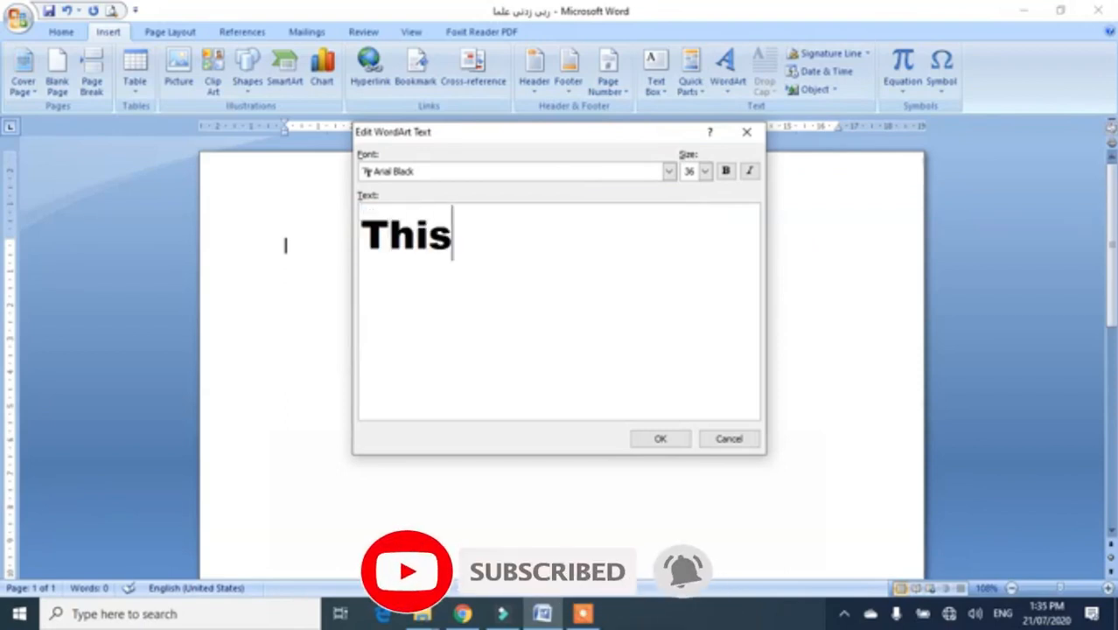
text( is mmy)
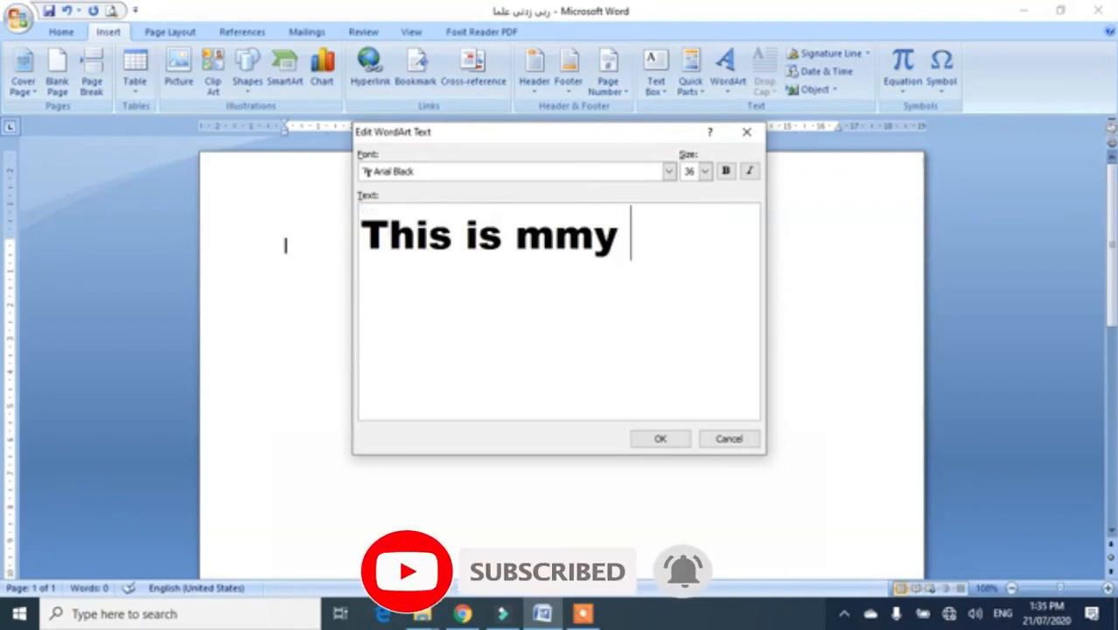
key(BackSpace)
key(BackSpace)
key(BackSpace)
text(y )
text(tesx)
key(BackSpace)
key(BackSpace)
text(xt)
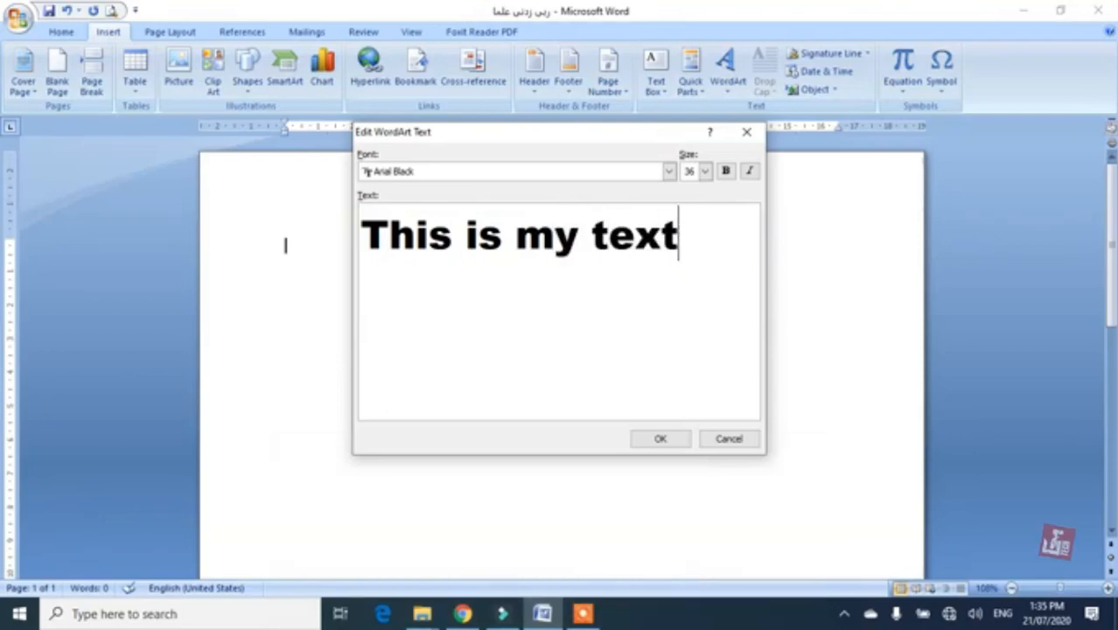
text( inn)
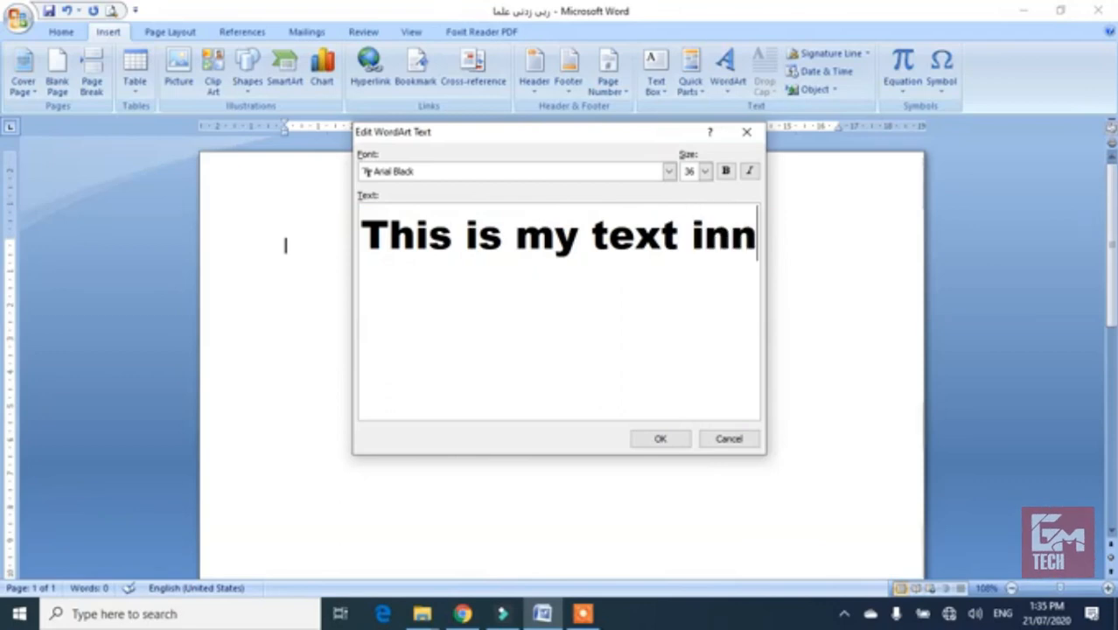
key(BackSpace)
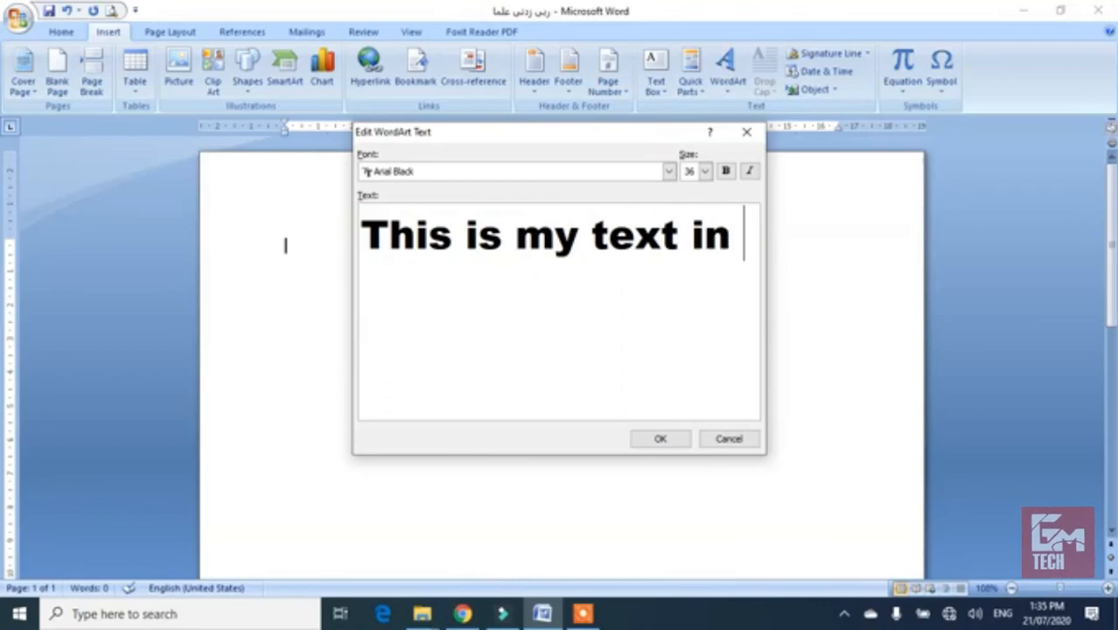
text(ms office)
click(656, 439)
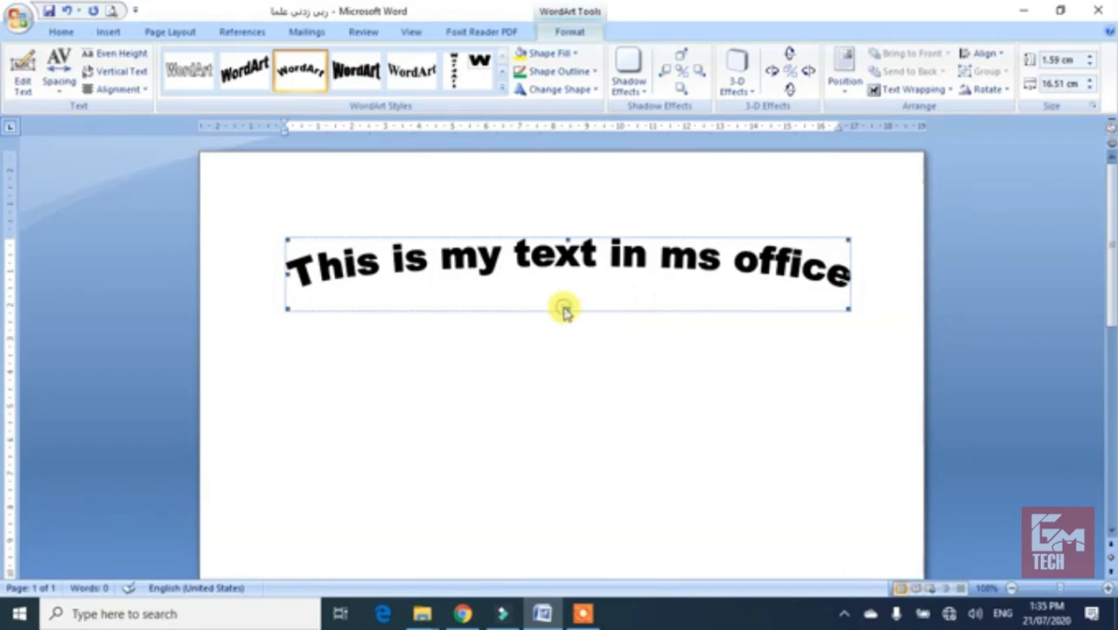
Step: Stretch the arched WordArt to about 13.8 cm high and set its text wrapping to Through
drag(567, 308, 568, 517)
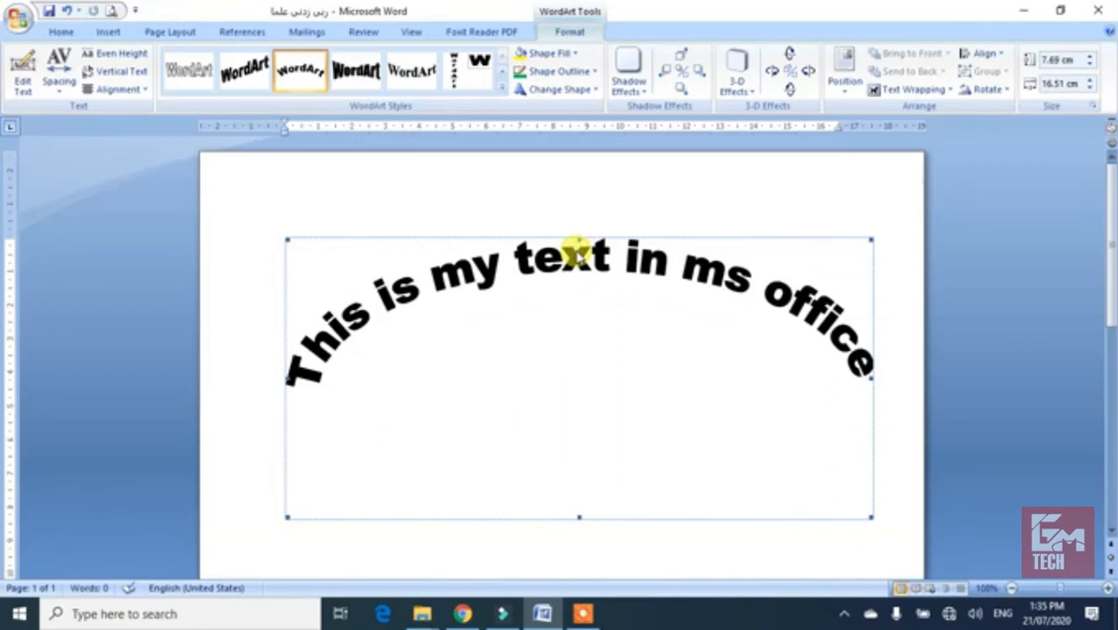
click(916, 91)
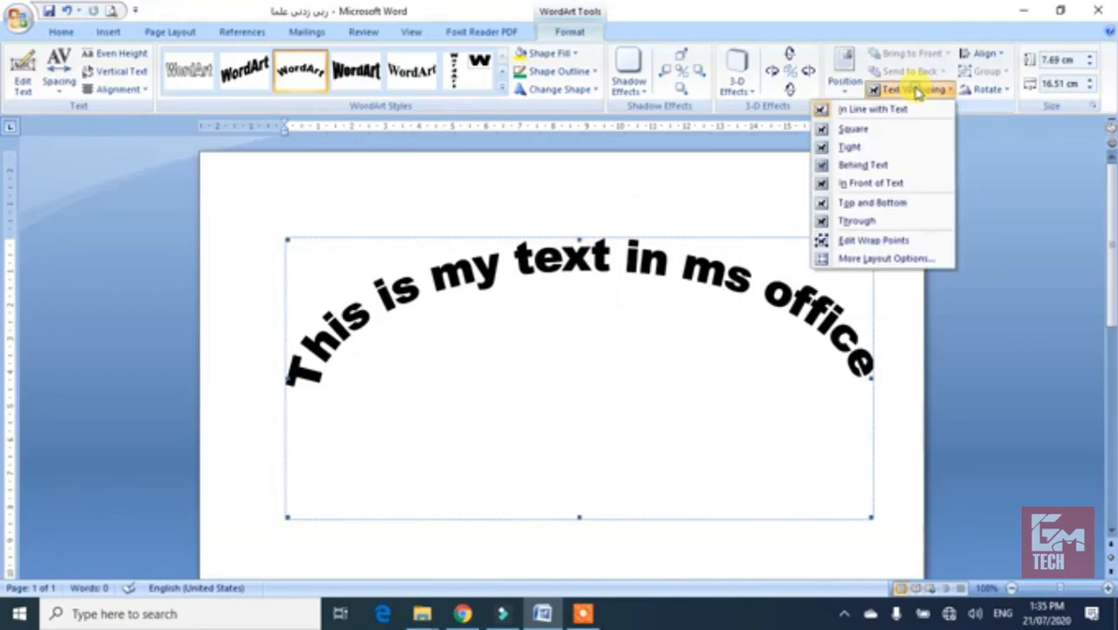
click(865, 222)
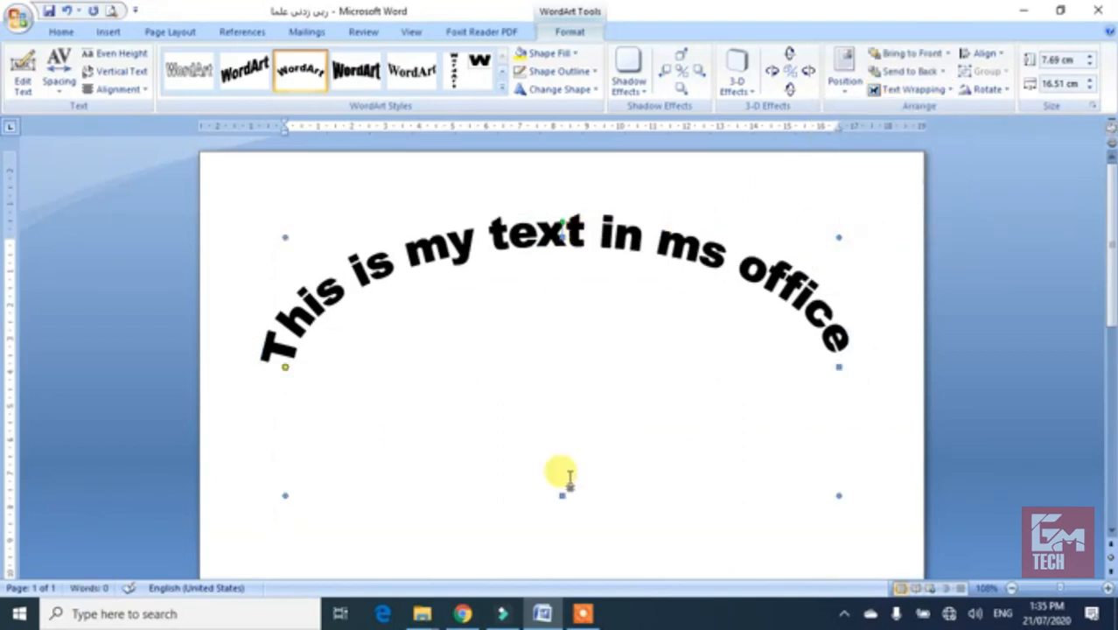
drag(563, 492, 565, 532)
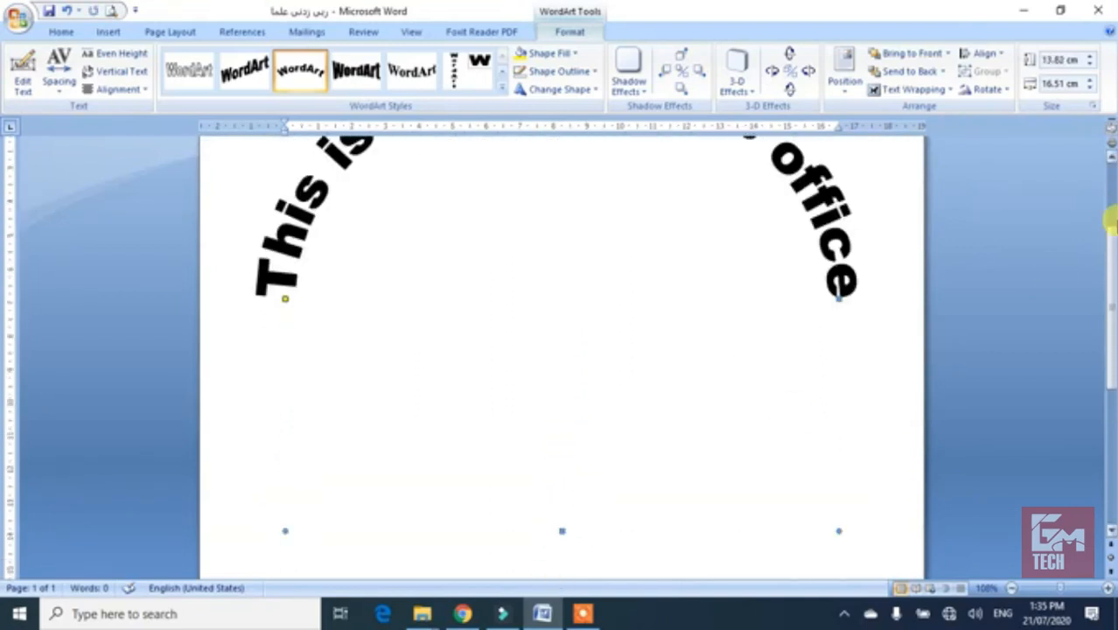
drag(1104, 274, 1112, 213)
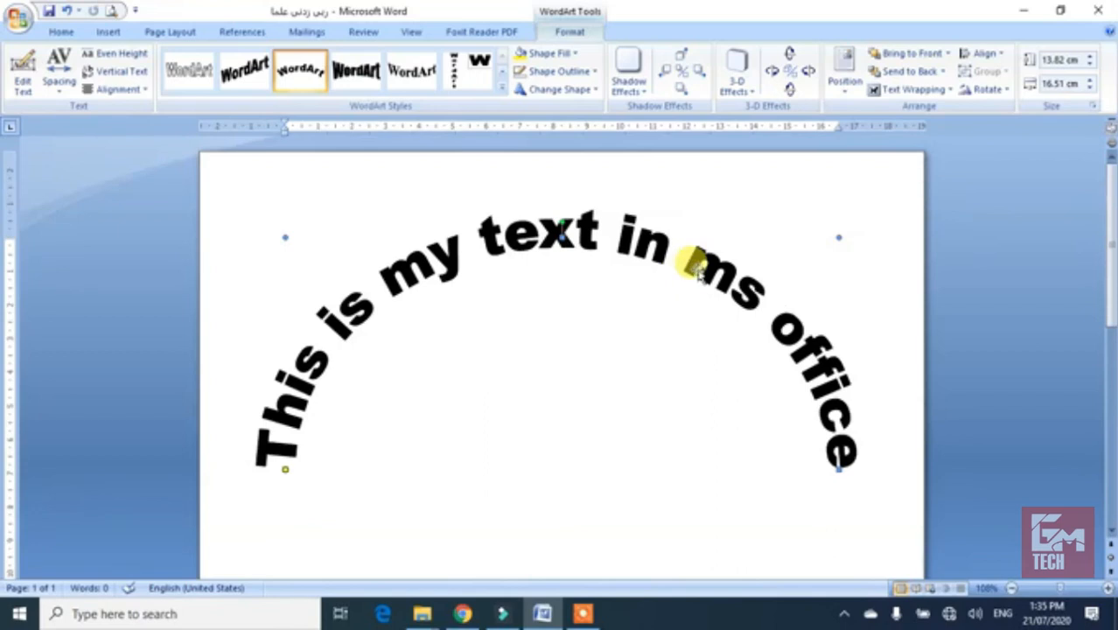
Step: Try the rainbow shadow, slanted purple and orange gradient WordArt styles on the text
click(501, 91)
click(352, 159)
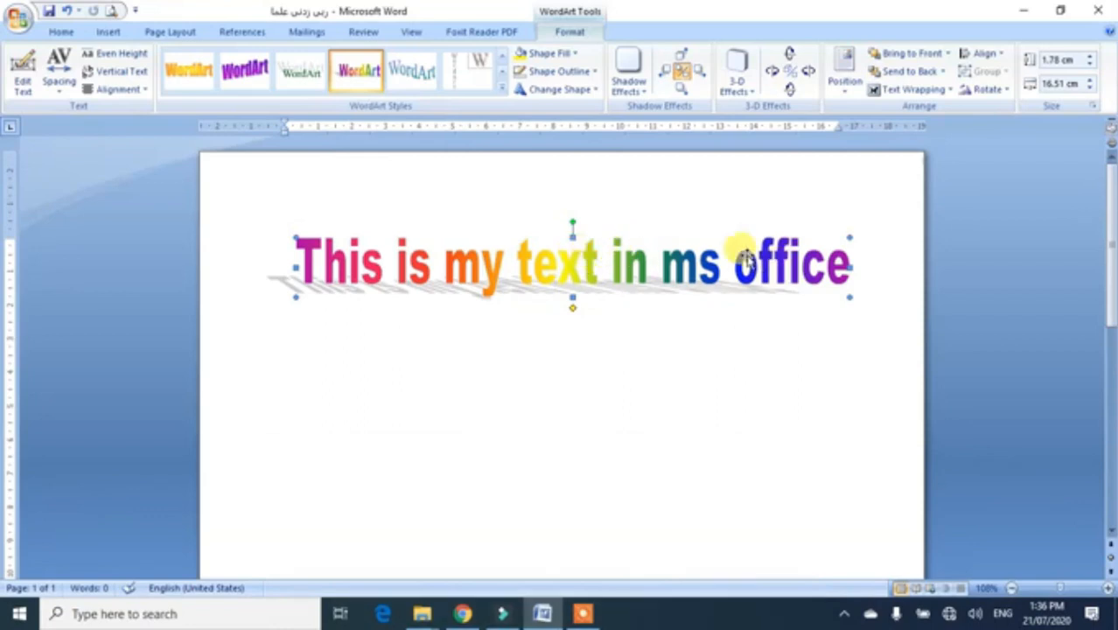
click(245, 70)
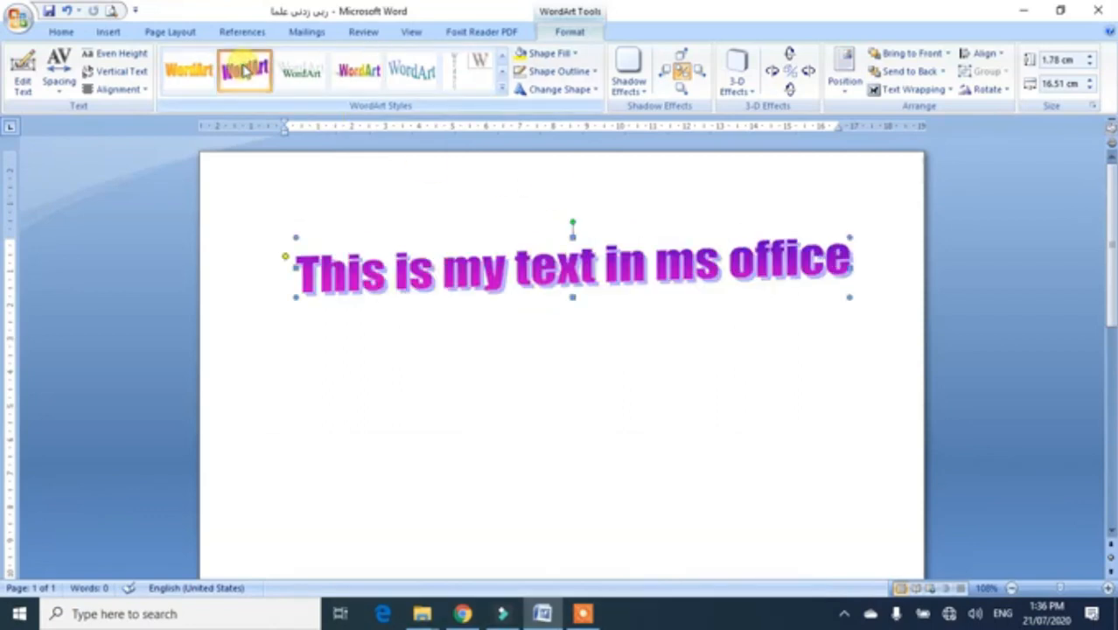
click(188, 70)
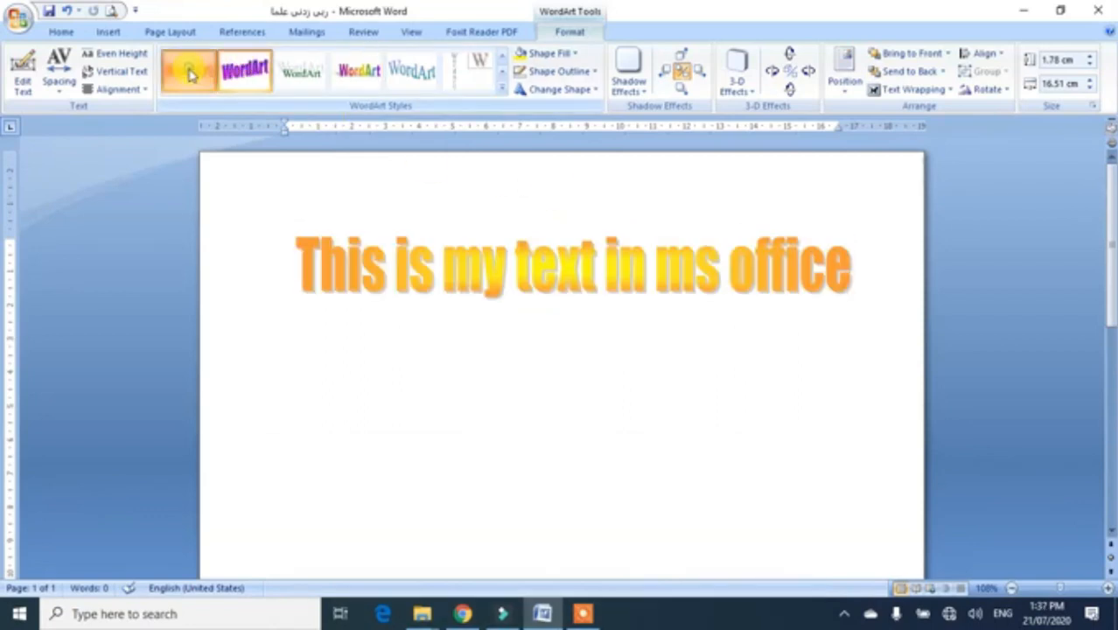
Step: Apply the wavy light-blue 3-D style from the fourth gallery row to the WordArt
click(501, 91)
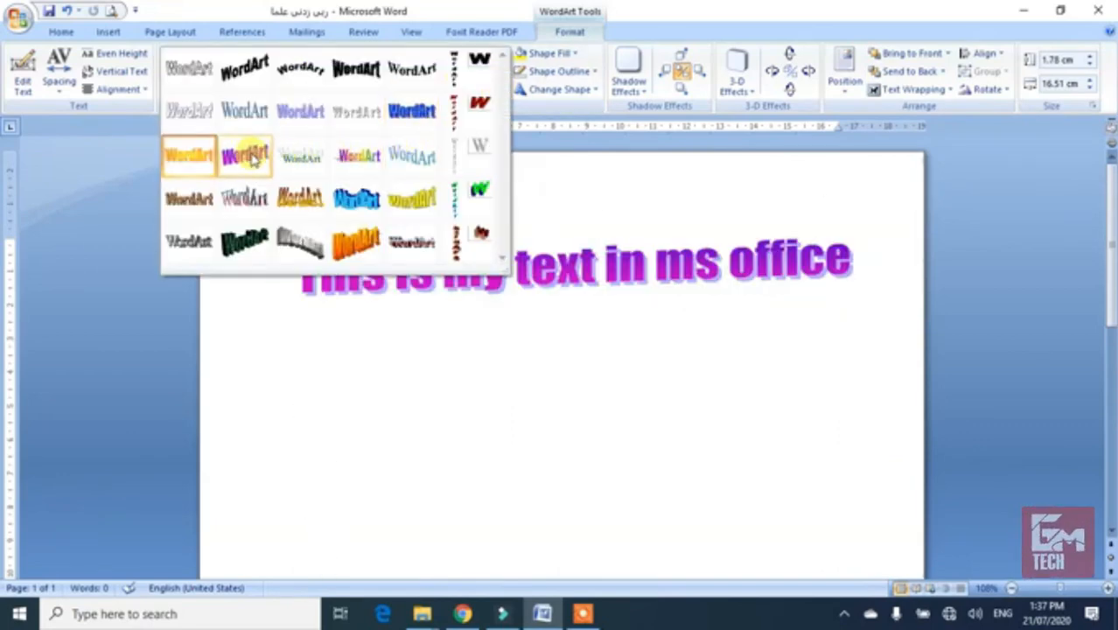
click(356, 200)
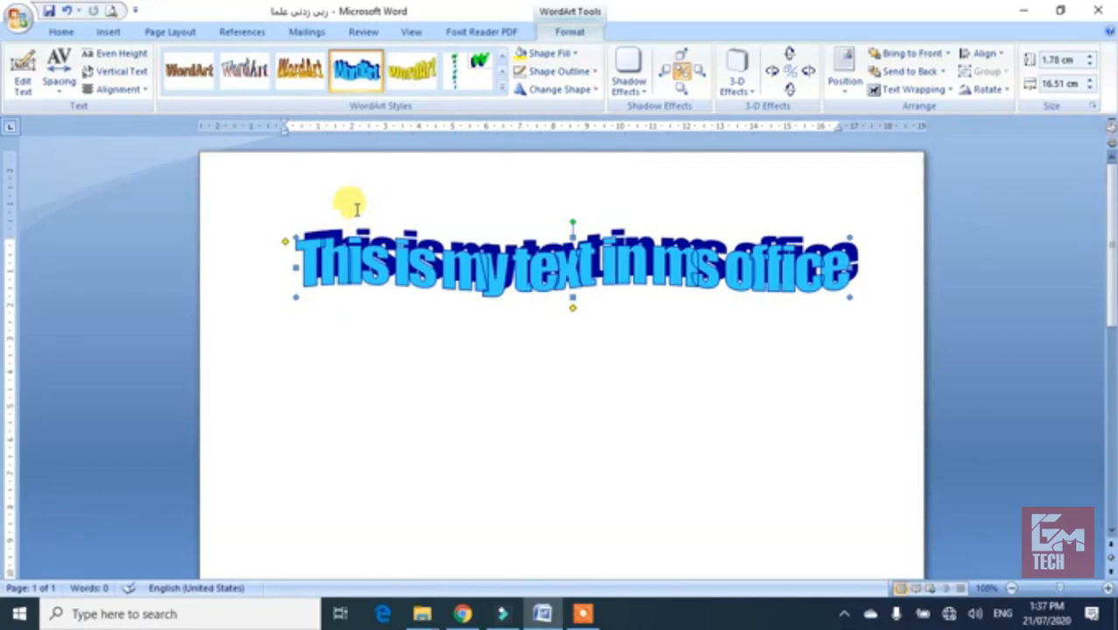
Step: Replace the WordArt's text with "Admission Form"
click(23, 77)
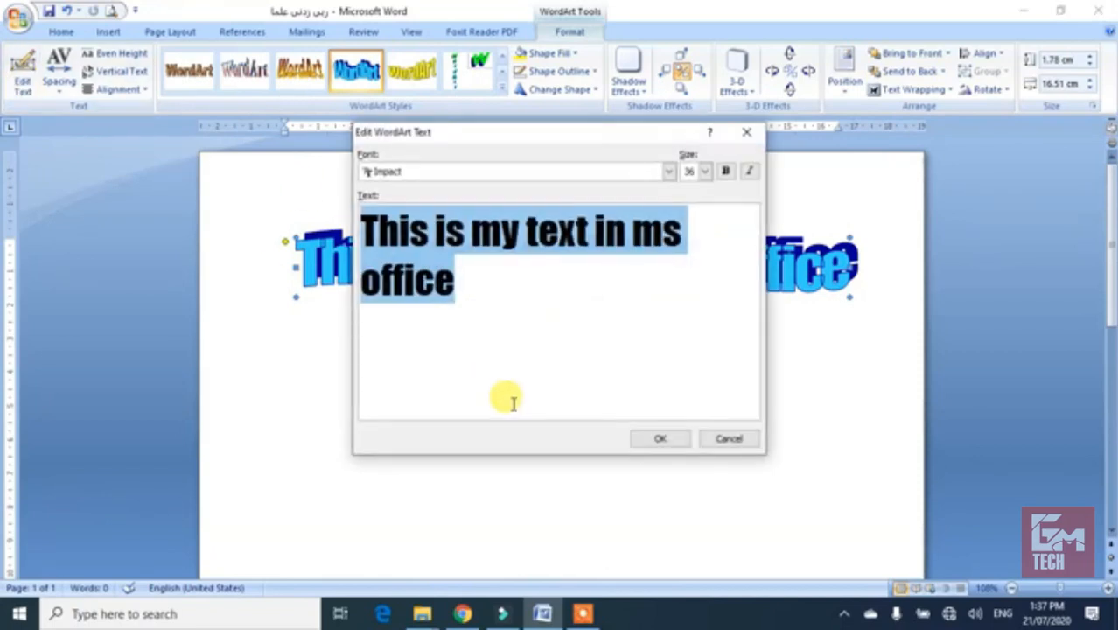
text(A)
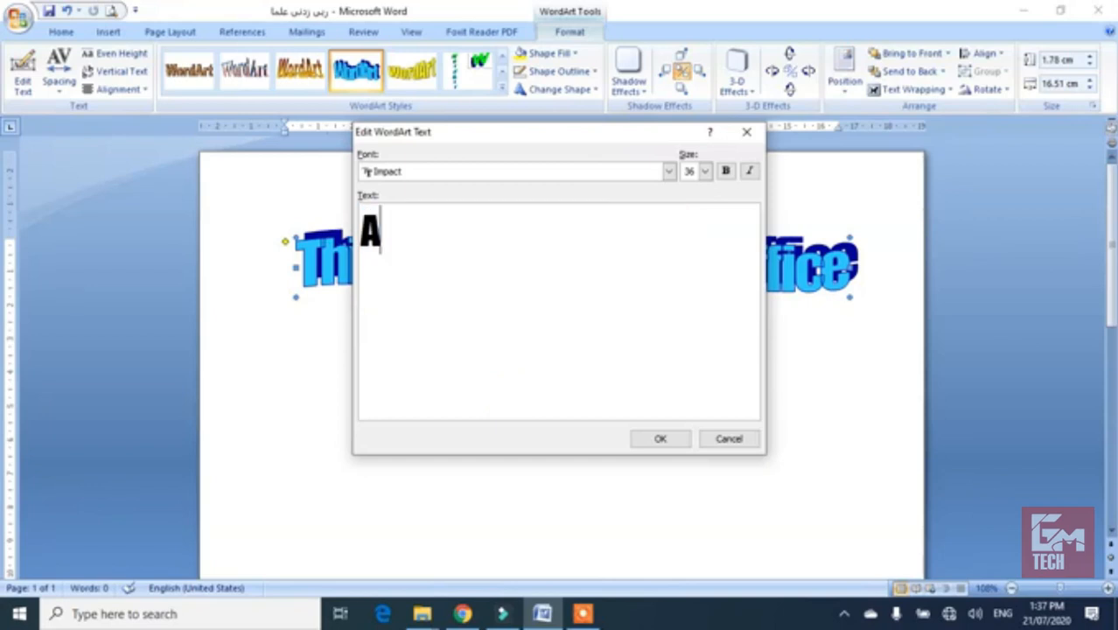
text(dmission)
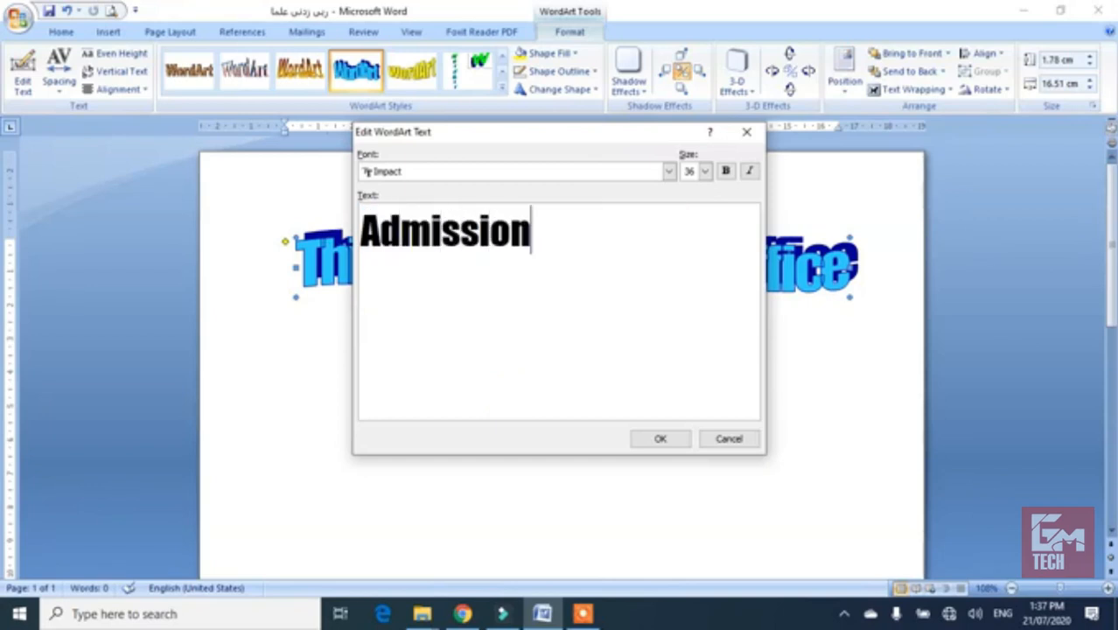
text( Form)
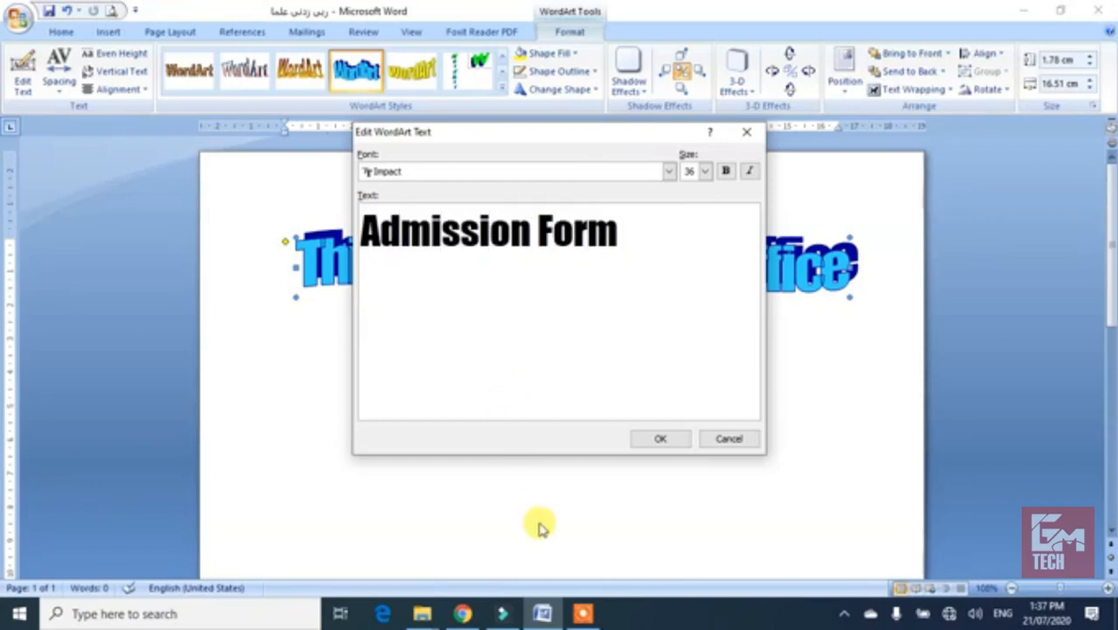
click(658, 442)
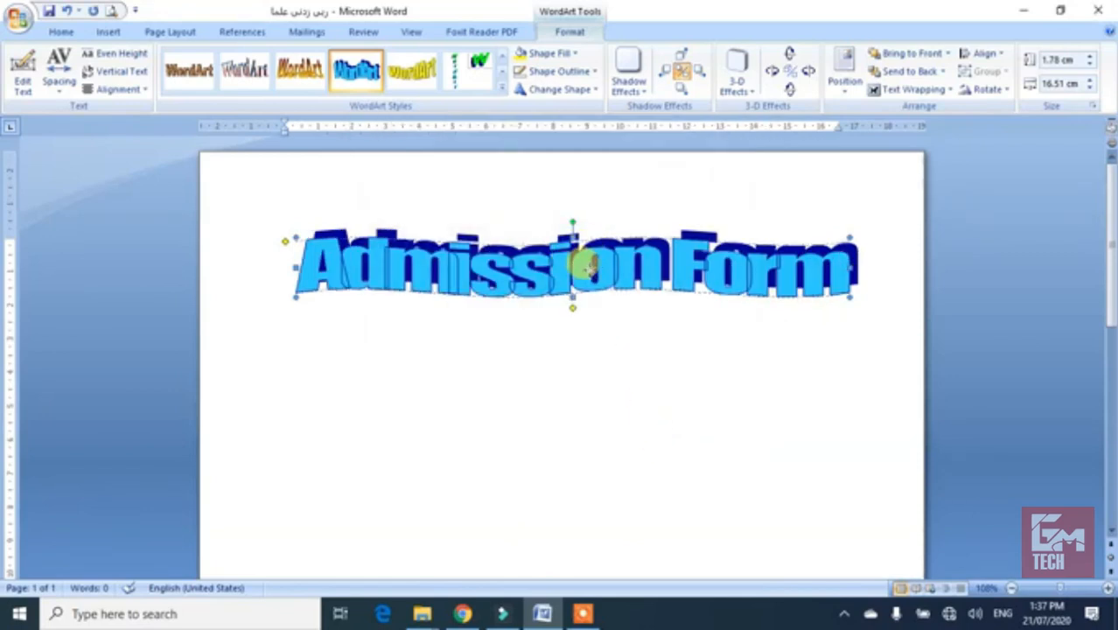
Step: Try the plain outline WordArt style on the heading and apply the grey gradient style with shadow from the second gallery row
click(500, 93)
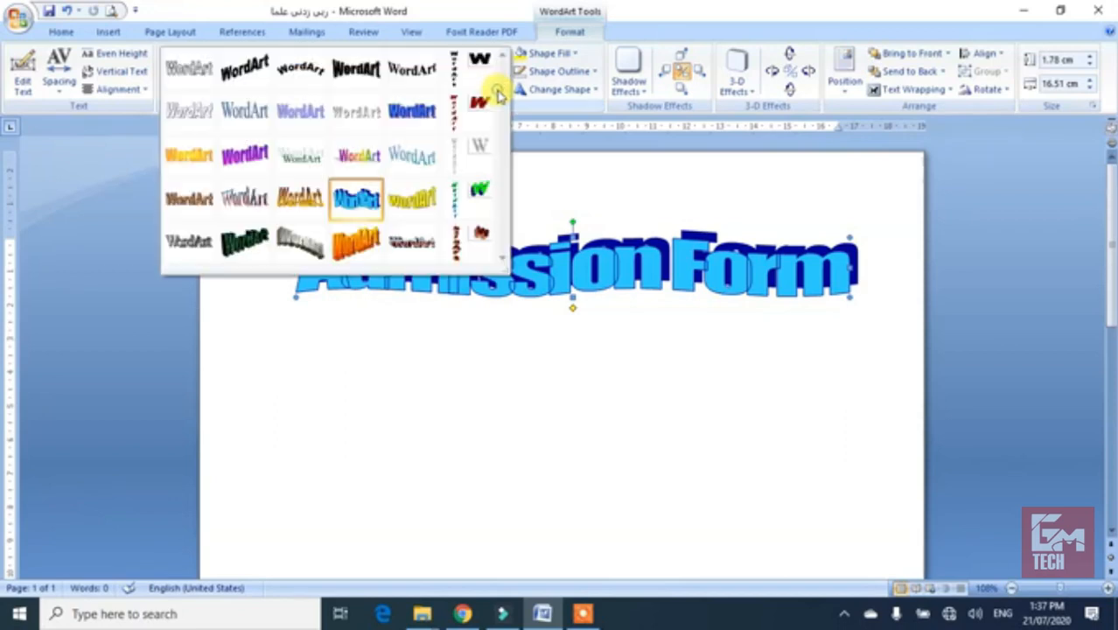
click(186, 73)
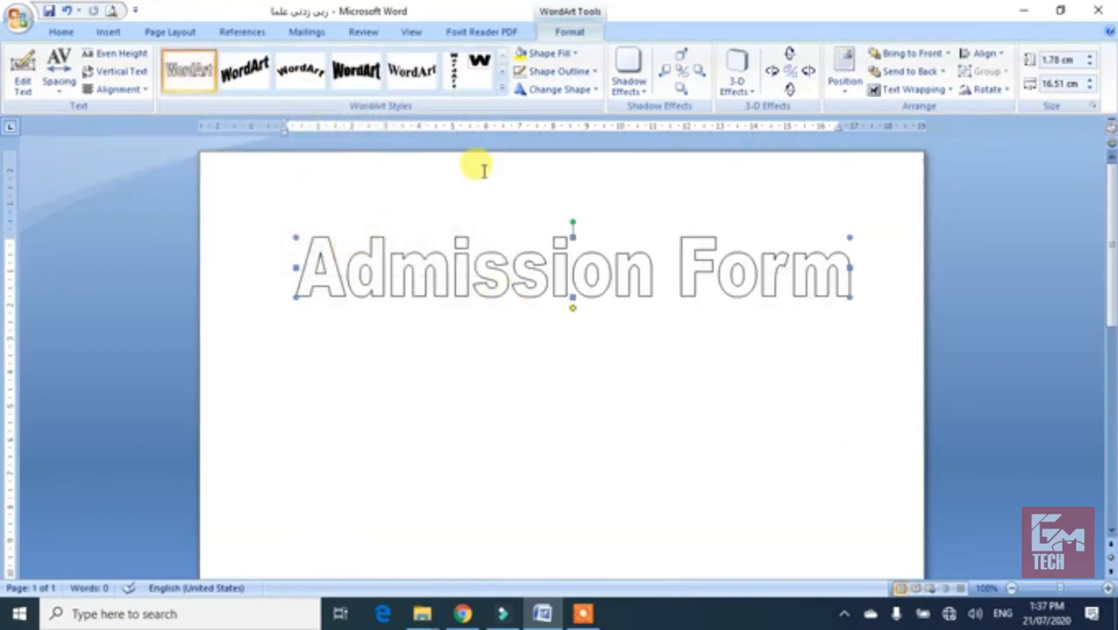
click(504, 94)
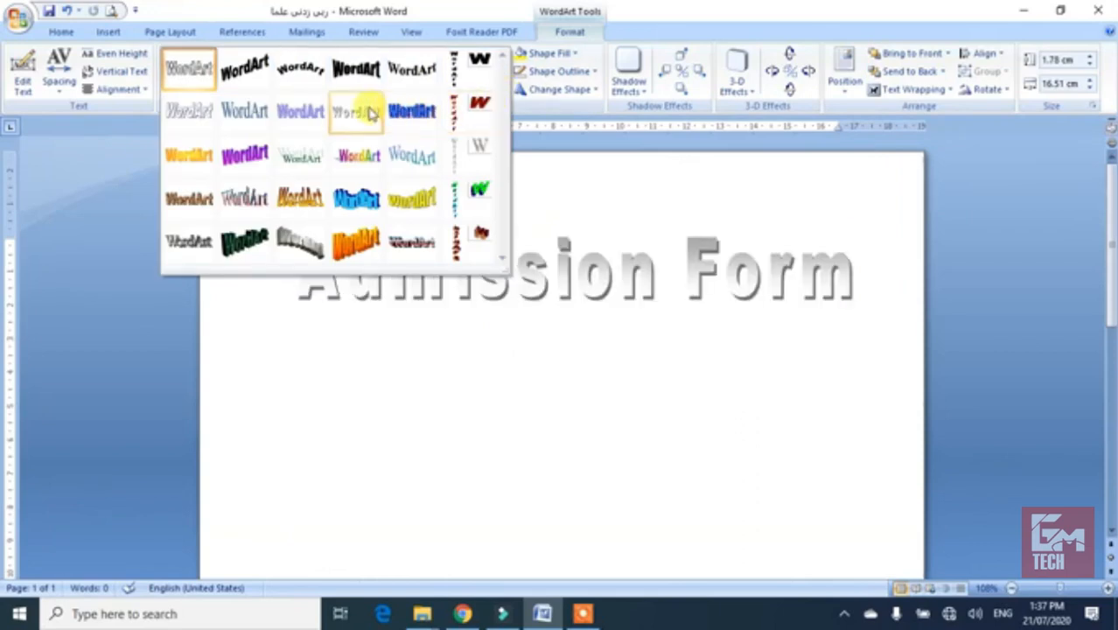
click(381, 112)
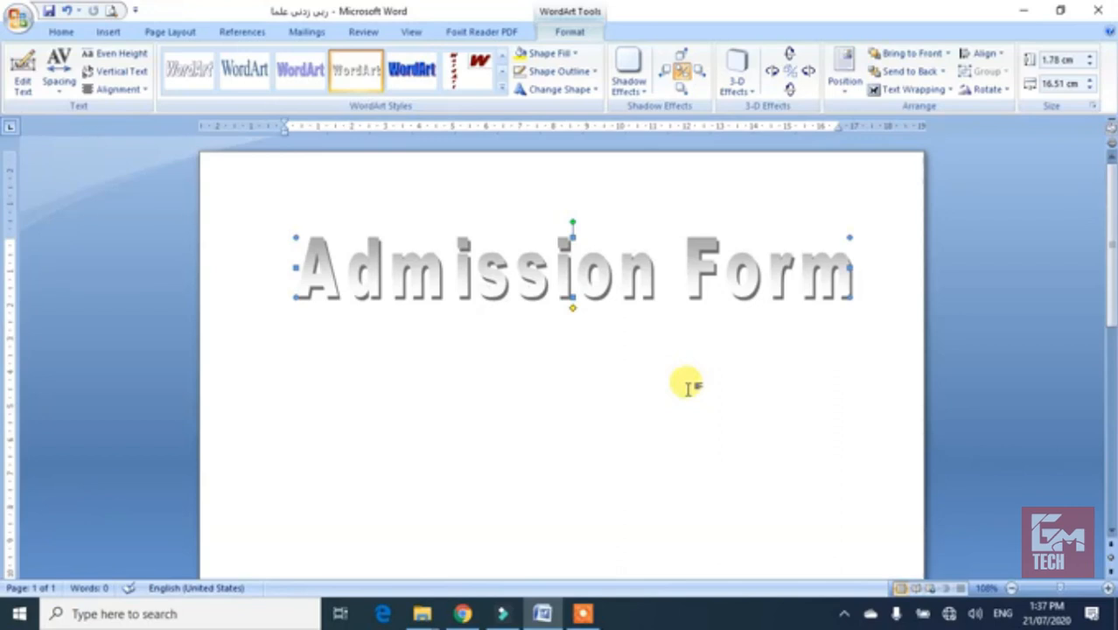
Step: Set the WordArt heading's alignment to Center and move it up near the top edge of the page
click(138, 89)
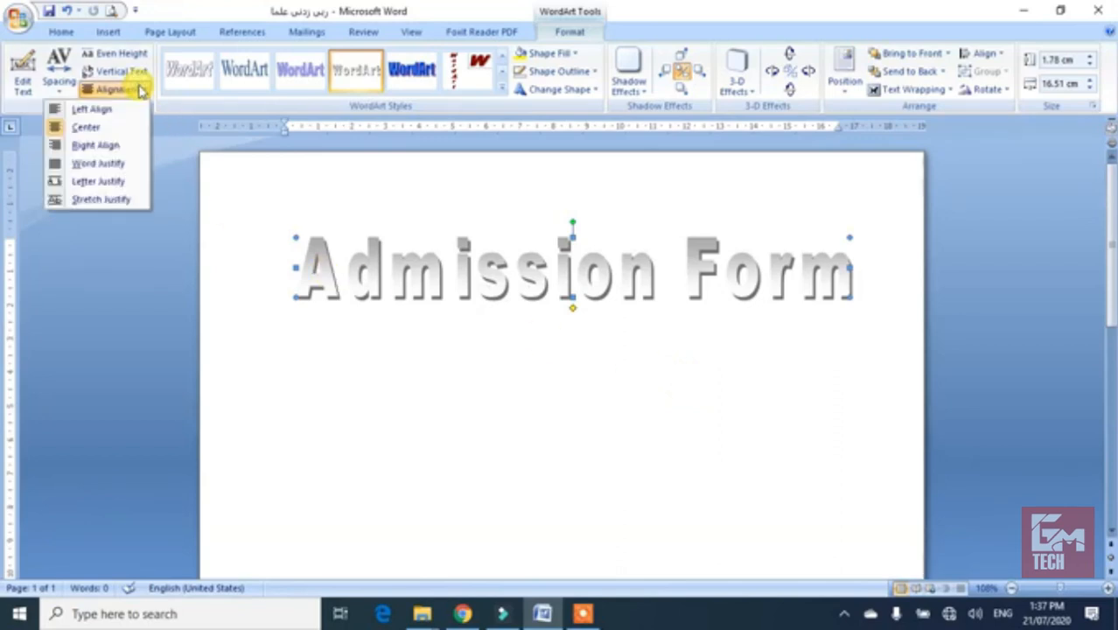
click(110, 127)
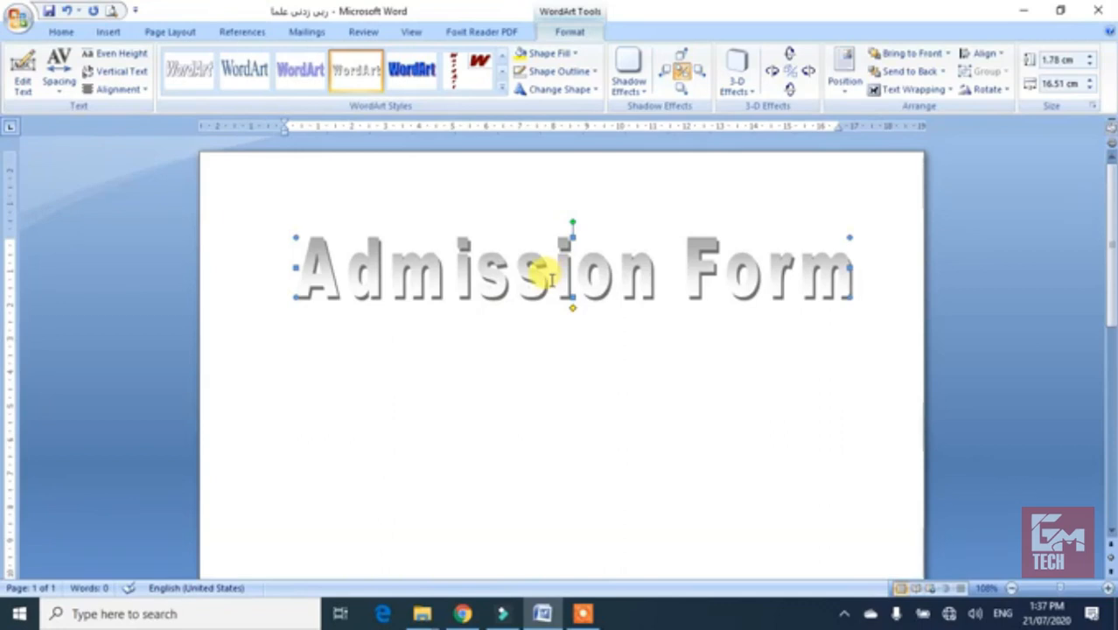
click(531, 254)
drag(531, 245, 527, 215)
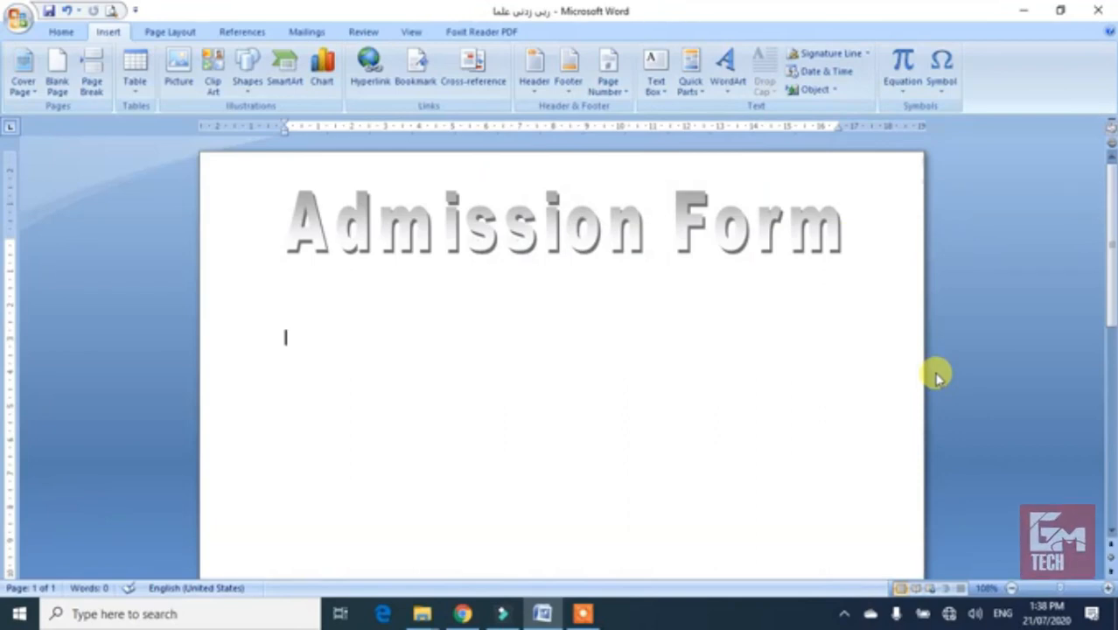
Step: Generate sample paragraphs below the heading with =rand() and give the first paragraph a Dropped drop cap
text(=rand())
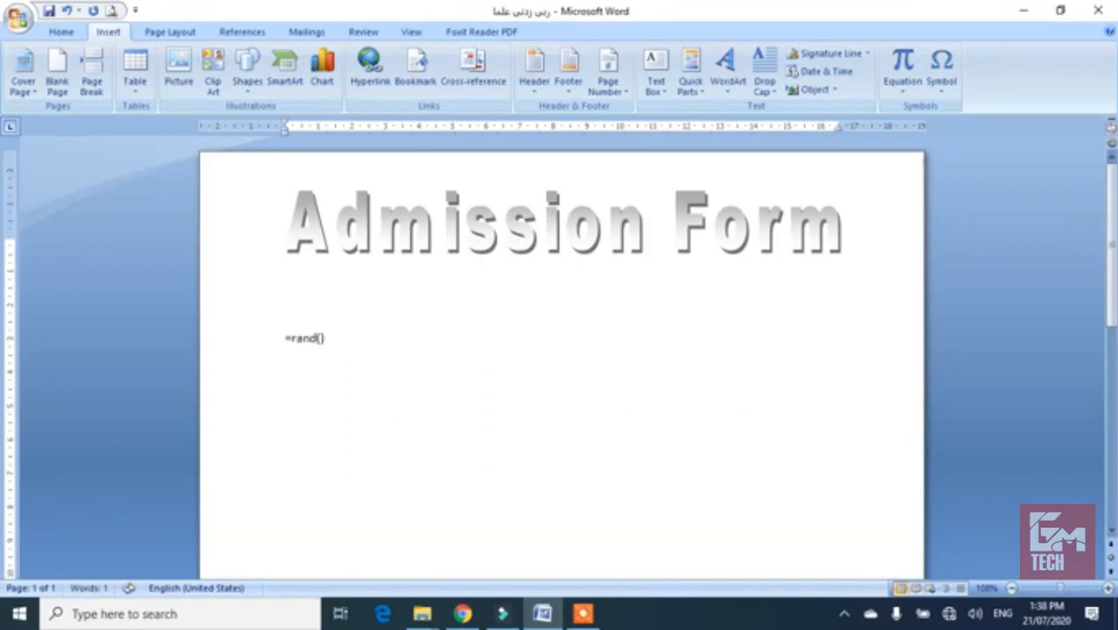
key(Return)
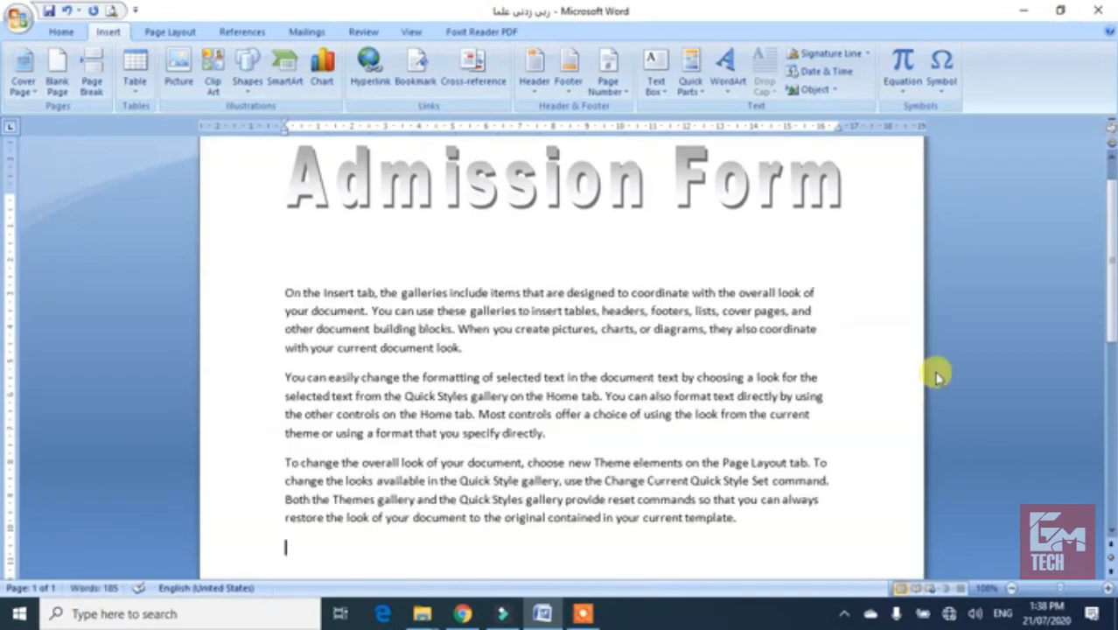
click(287, 296)
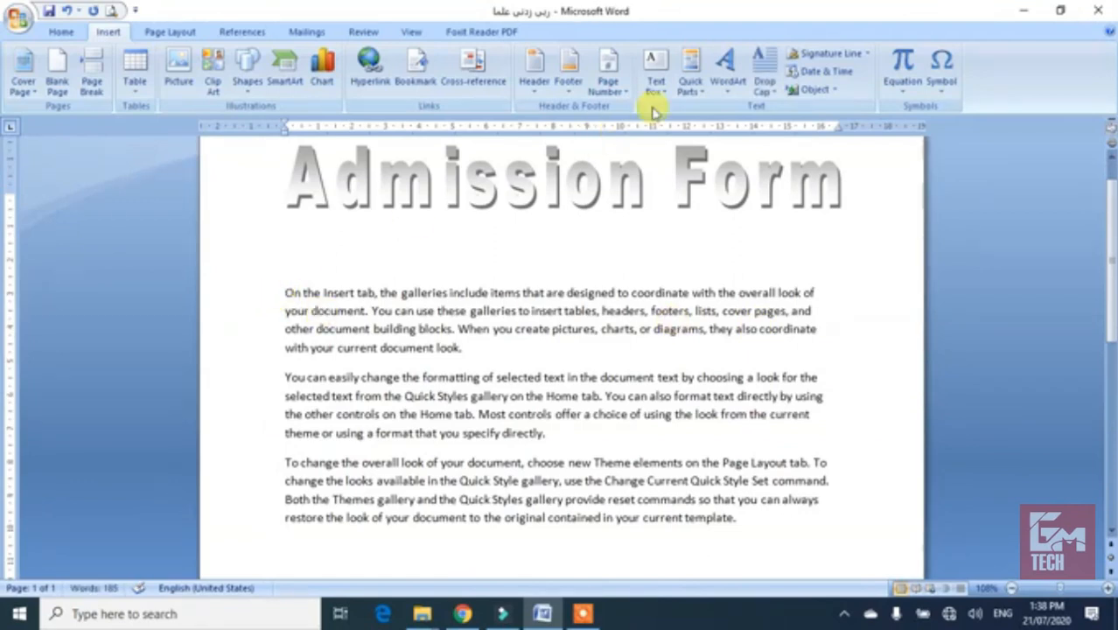
click(765, 86)
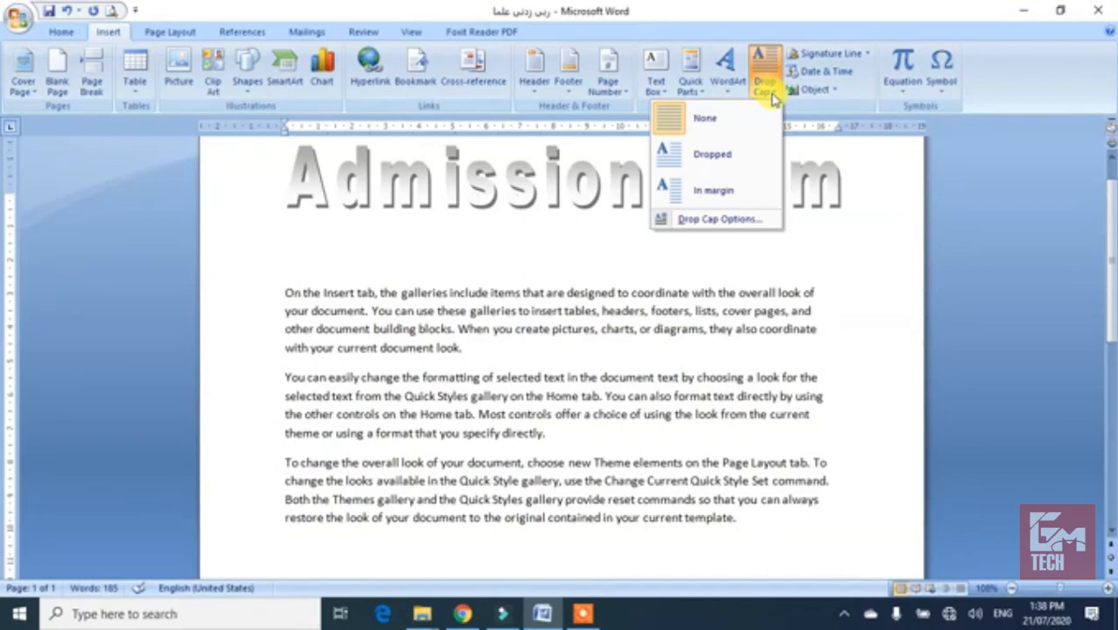
click(713, 165)
click(679, 328)
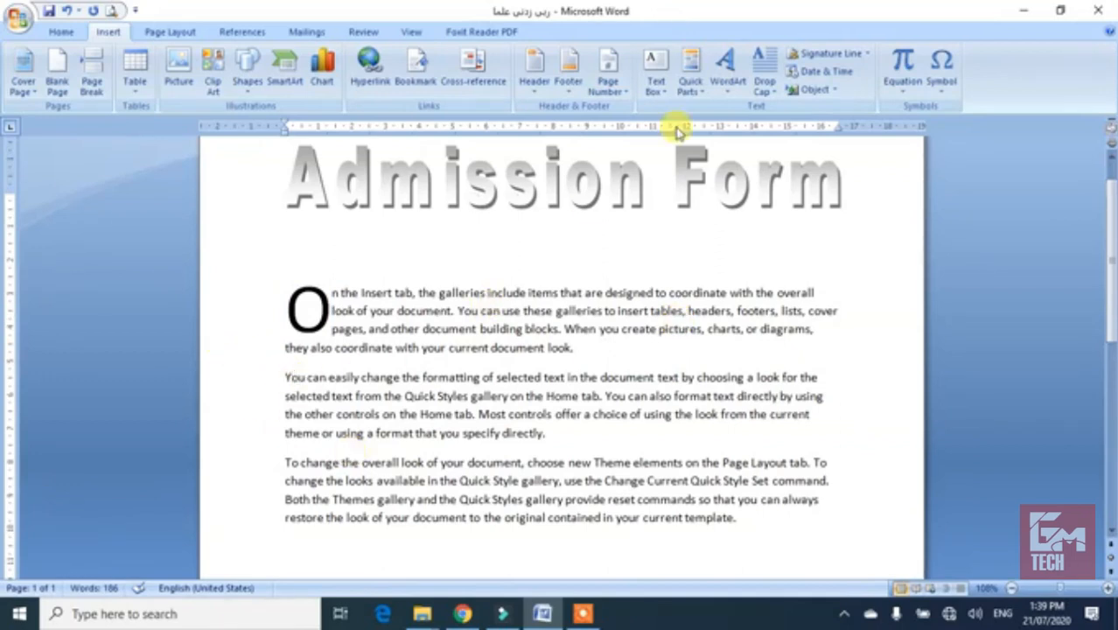
Step: Give the second paragraph, starting "You can easily change", a Dropped drop cap
click(774, 84)
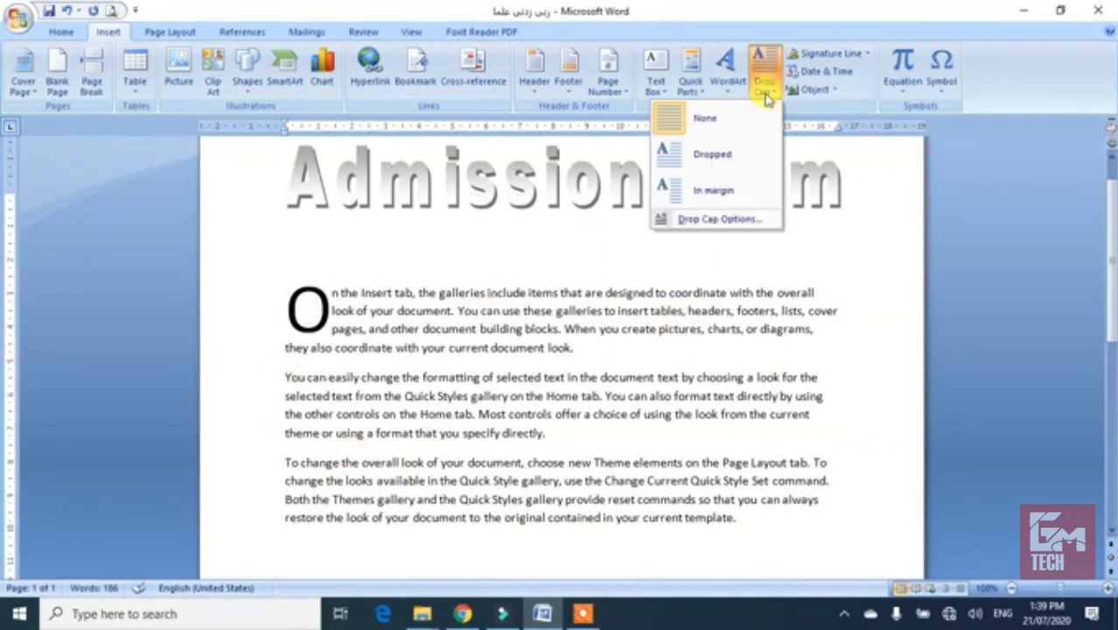
click(712, 154)
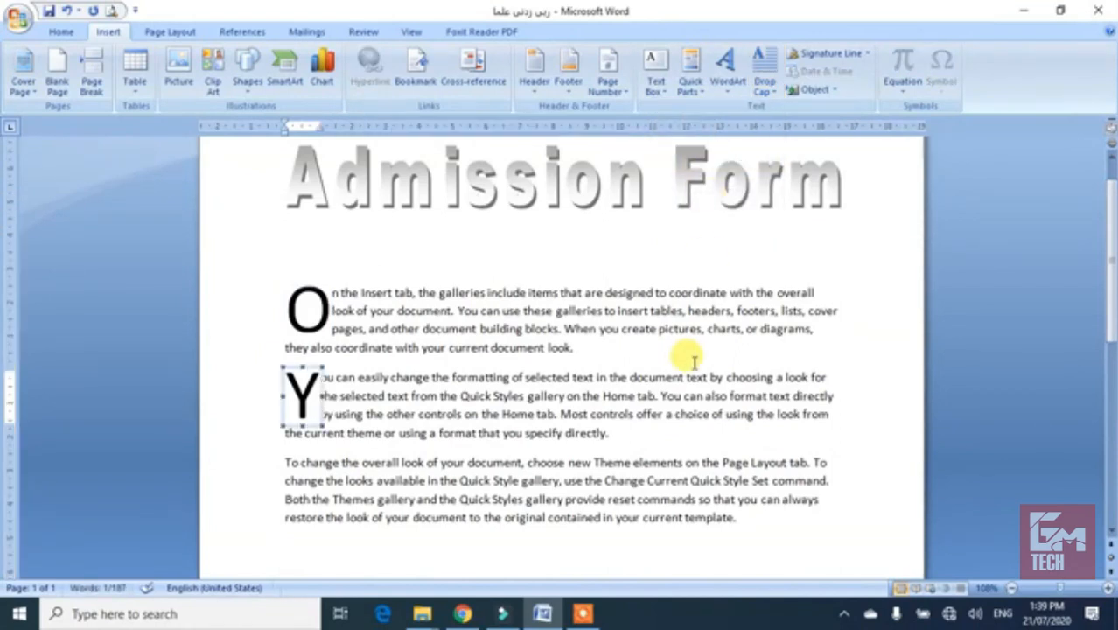
click(693, 359)
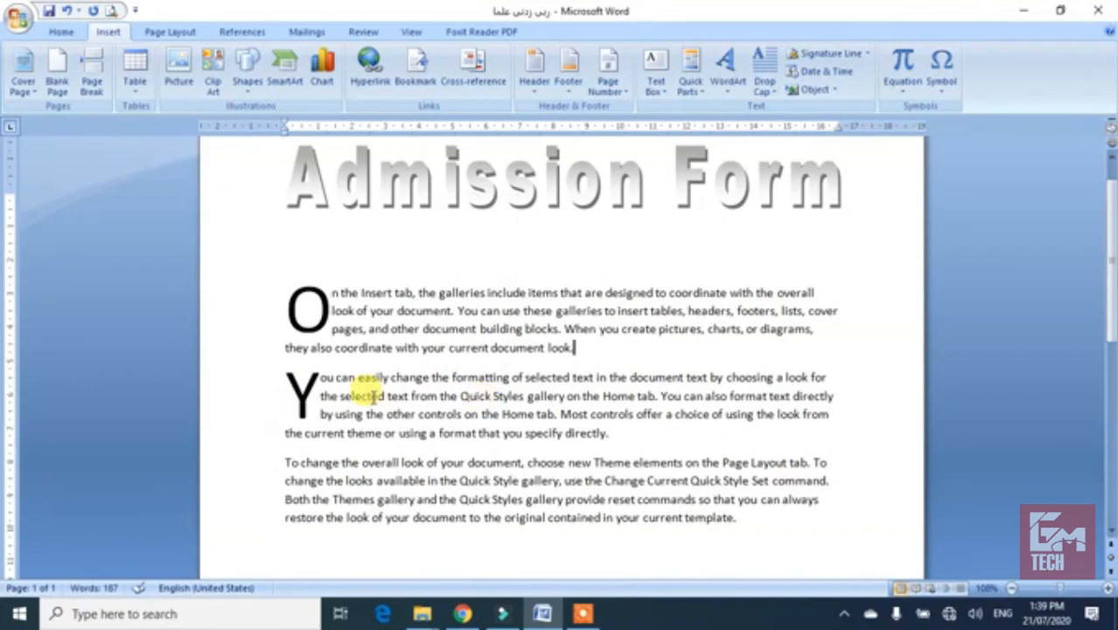
Step: Try a taller drop cap on the second paragraph by raising its lines to drop, and undo the change
click(764, 88)
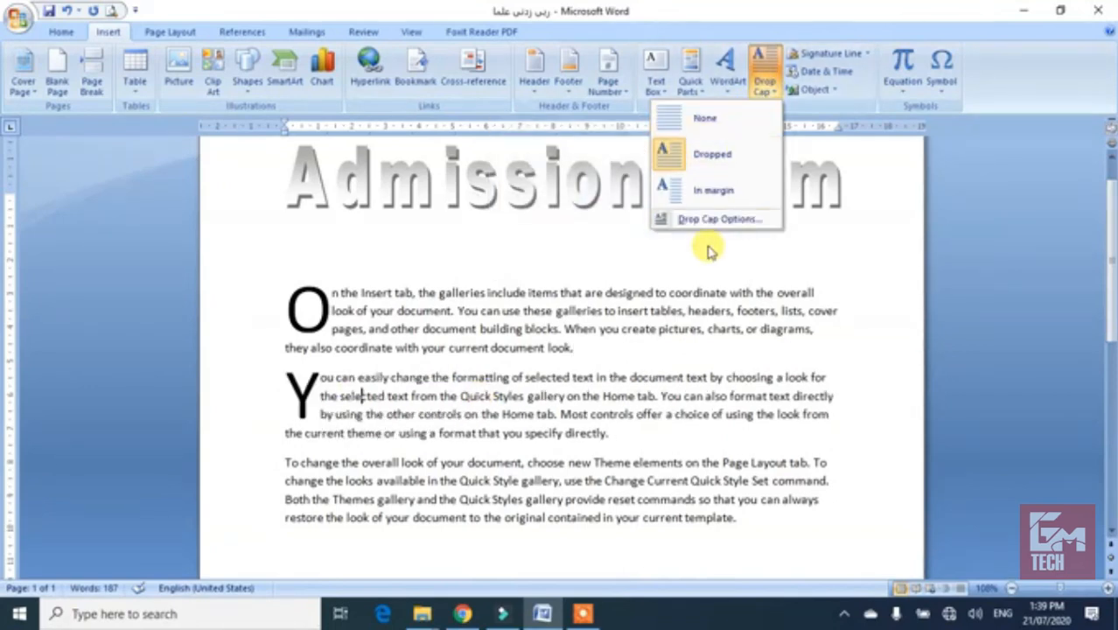
click(716, 219)
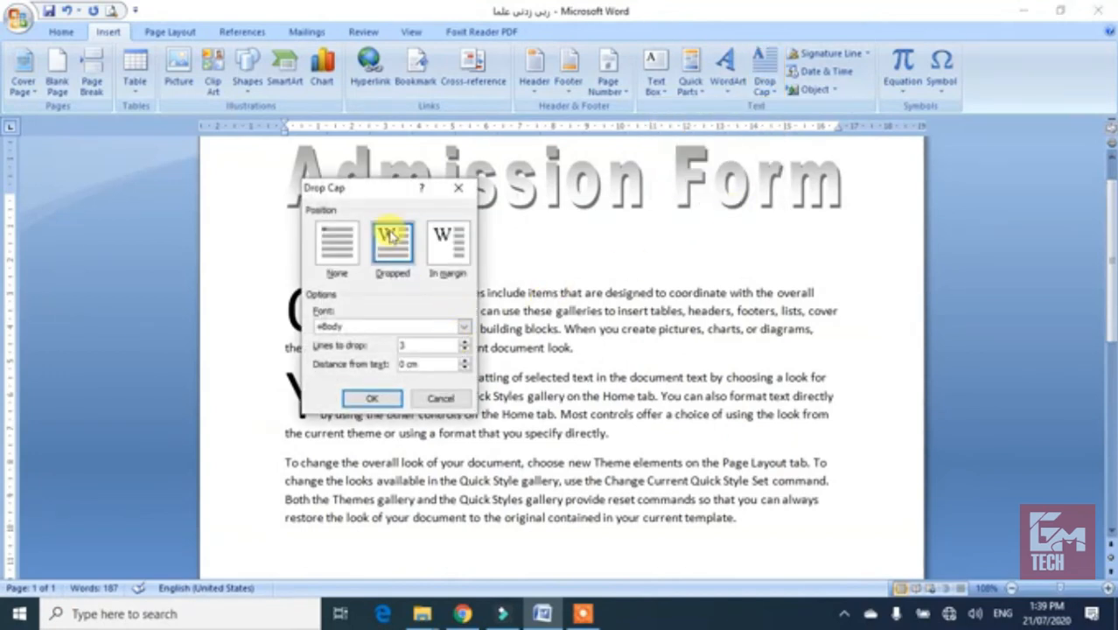
drag(378, 192, 170, 149)
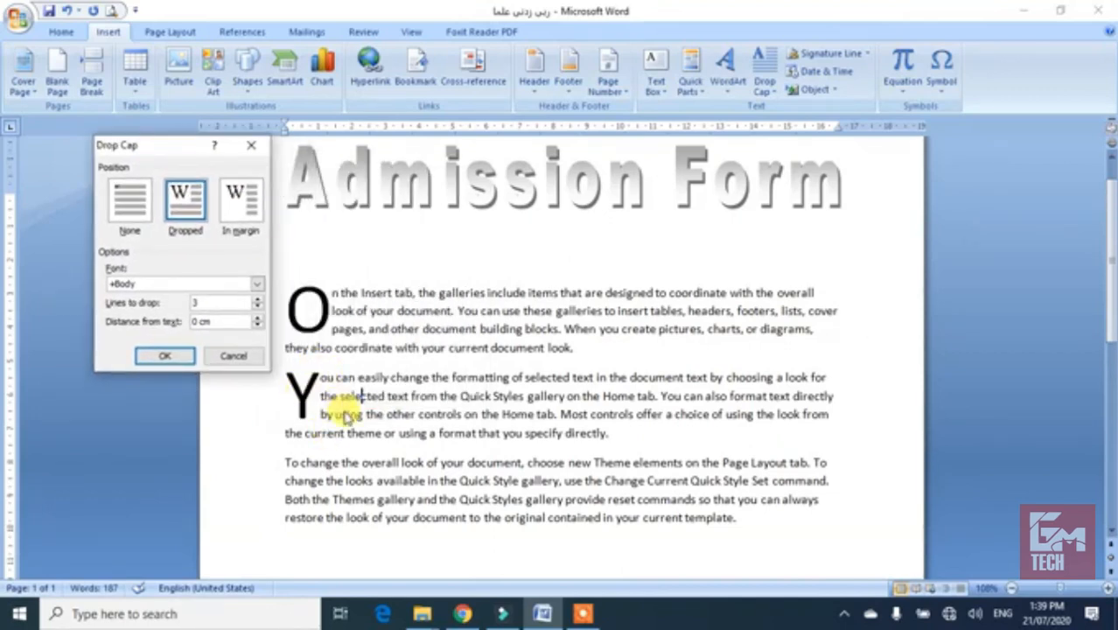
click(258, 302)
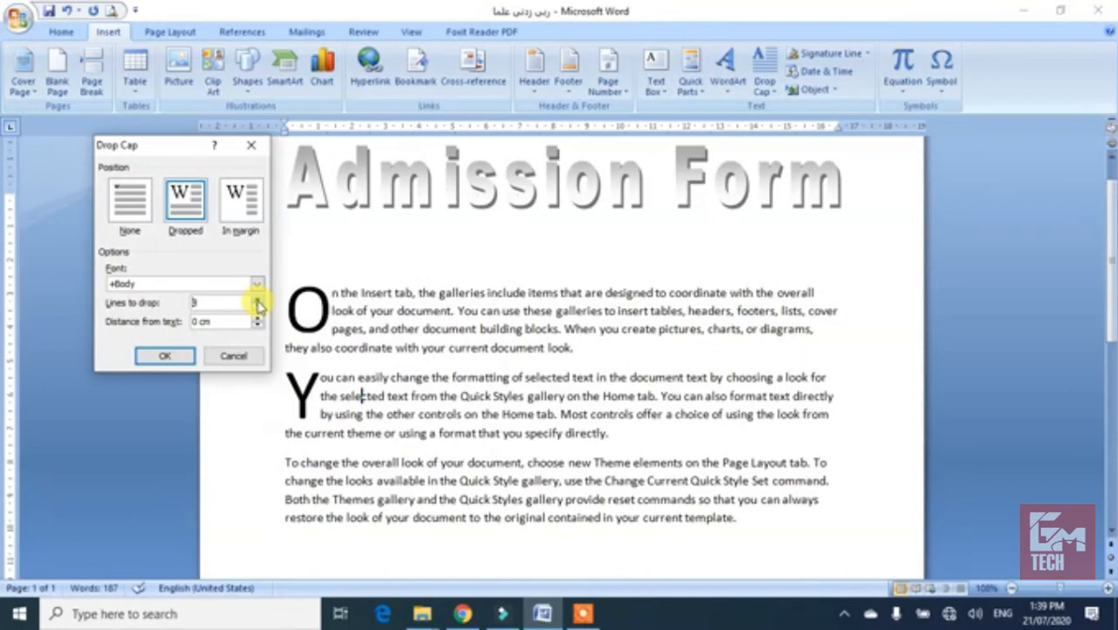
click(164, 359)
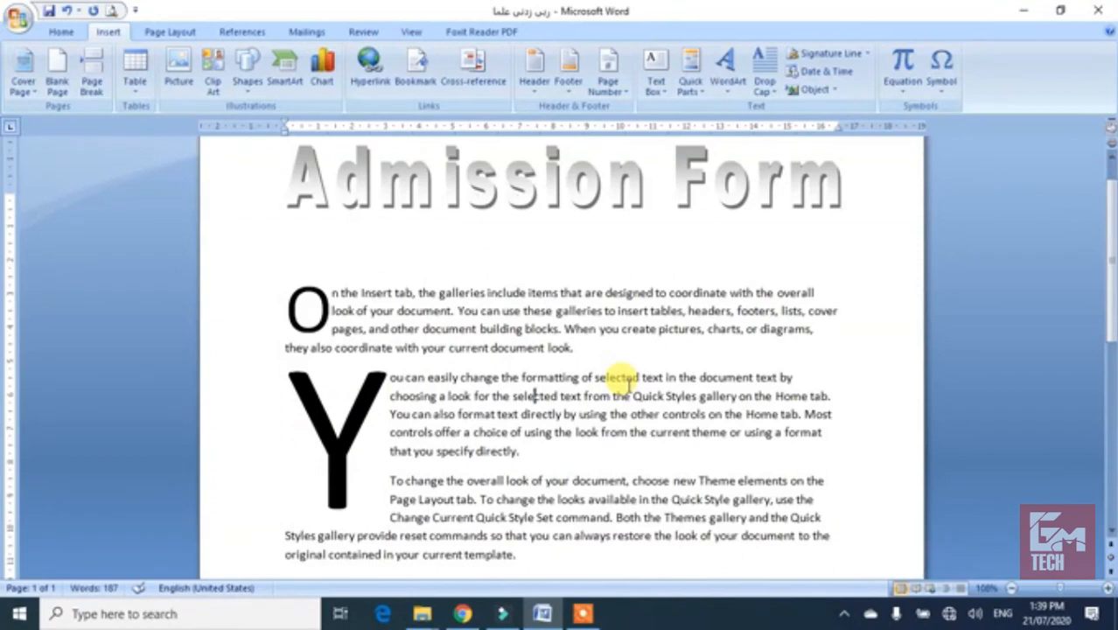
key(ctrl+z)
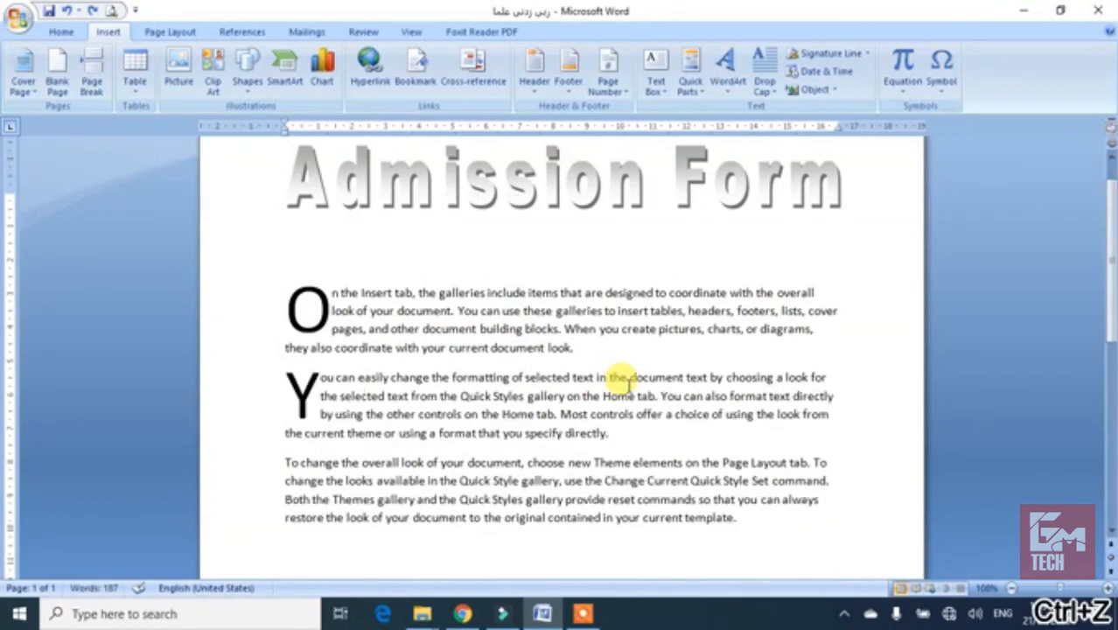
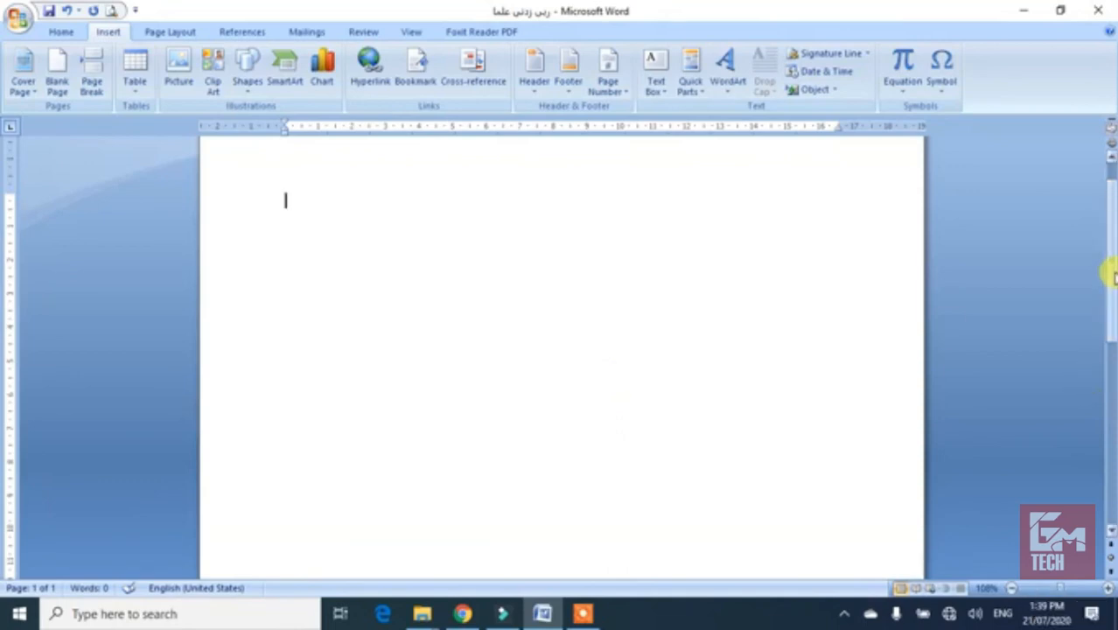
Step: Insert a Microsoft Office signature line with suggested signer "test signature", title "Manager" and the signer's e-mail address
drag(1110, 273, 1110, 188)
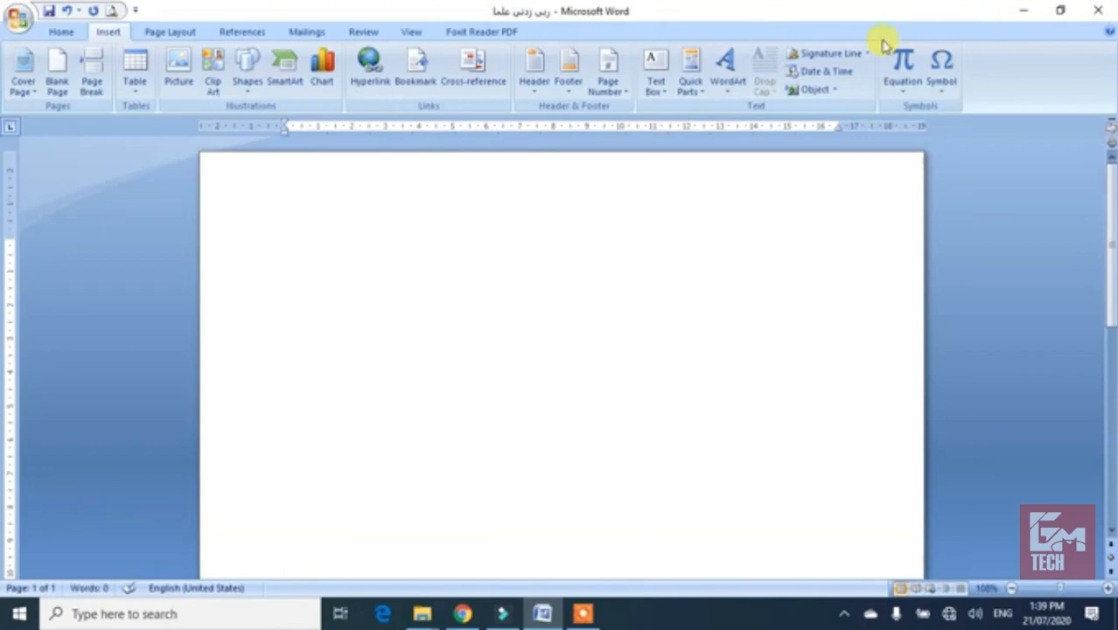
click(862, 62)
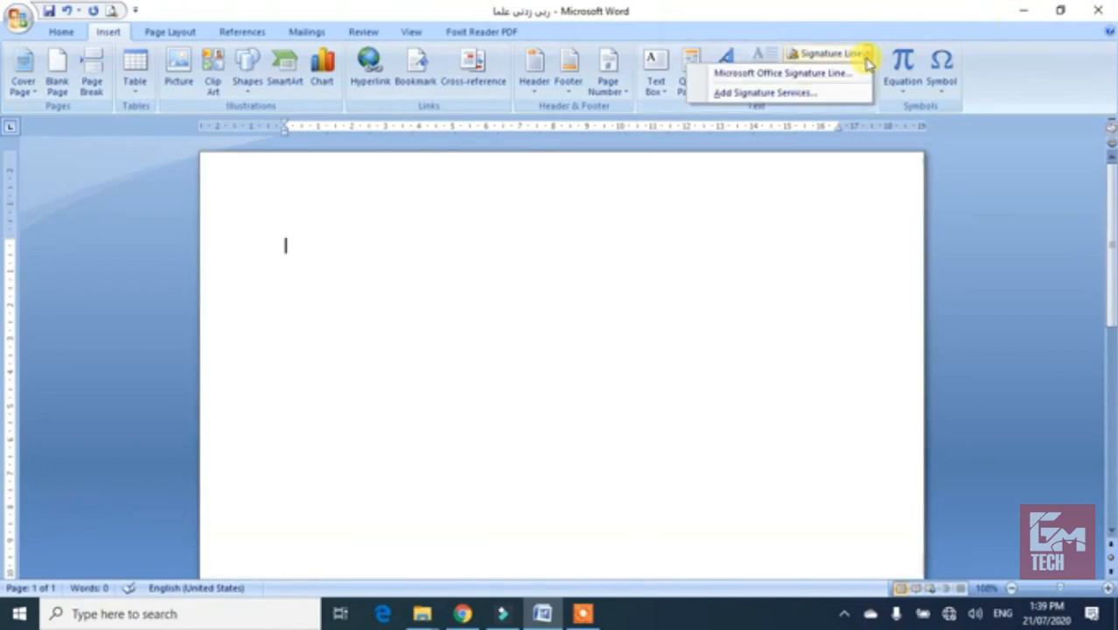
click(826, 73)
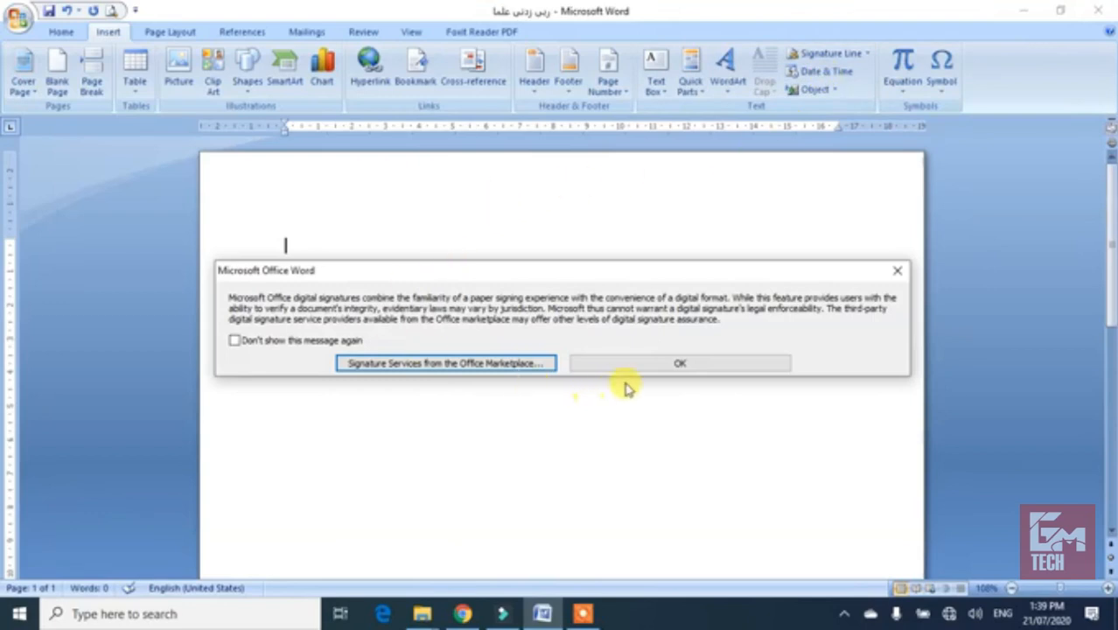
click(660, 367)
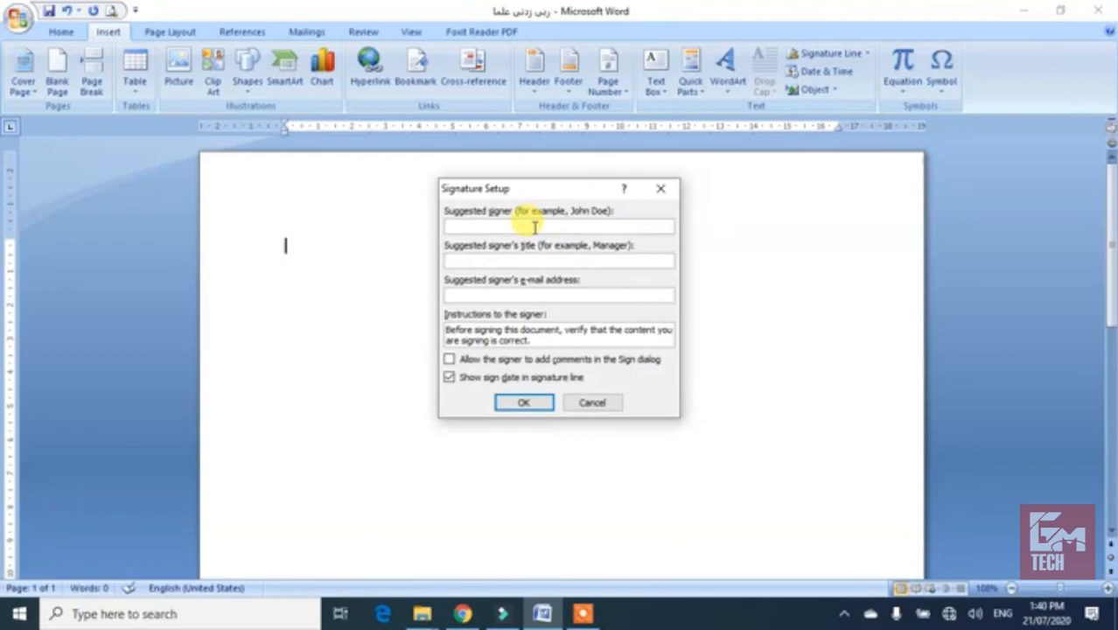
text(ts)
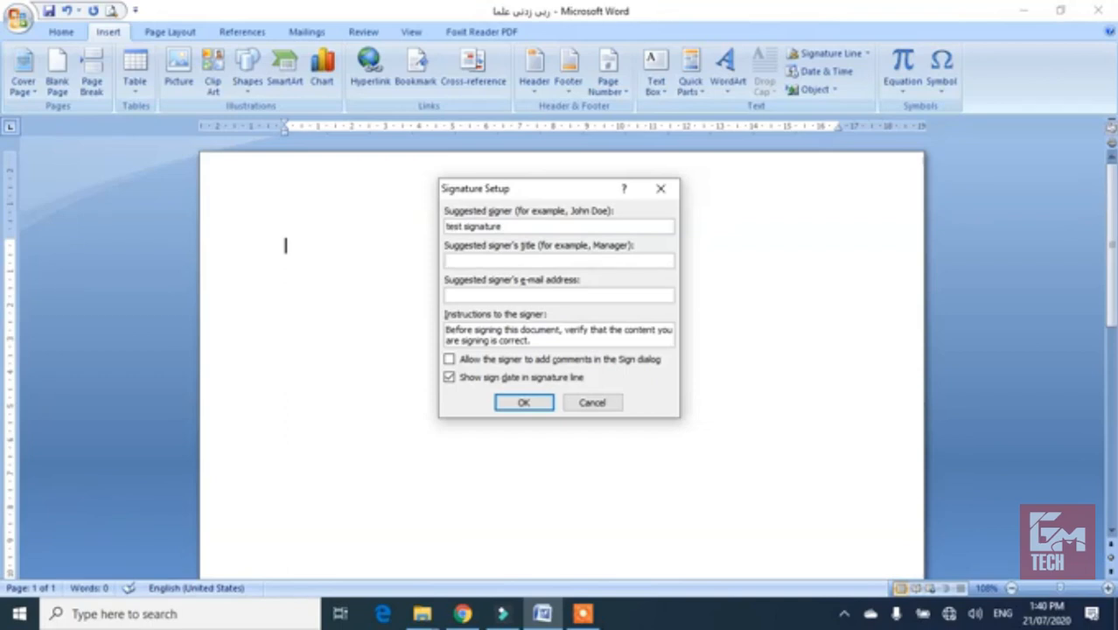
key(BackSpace)
text(n)
text(n)
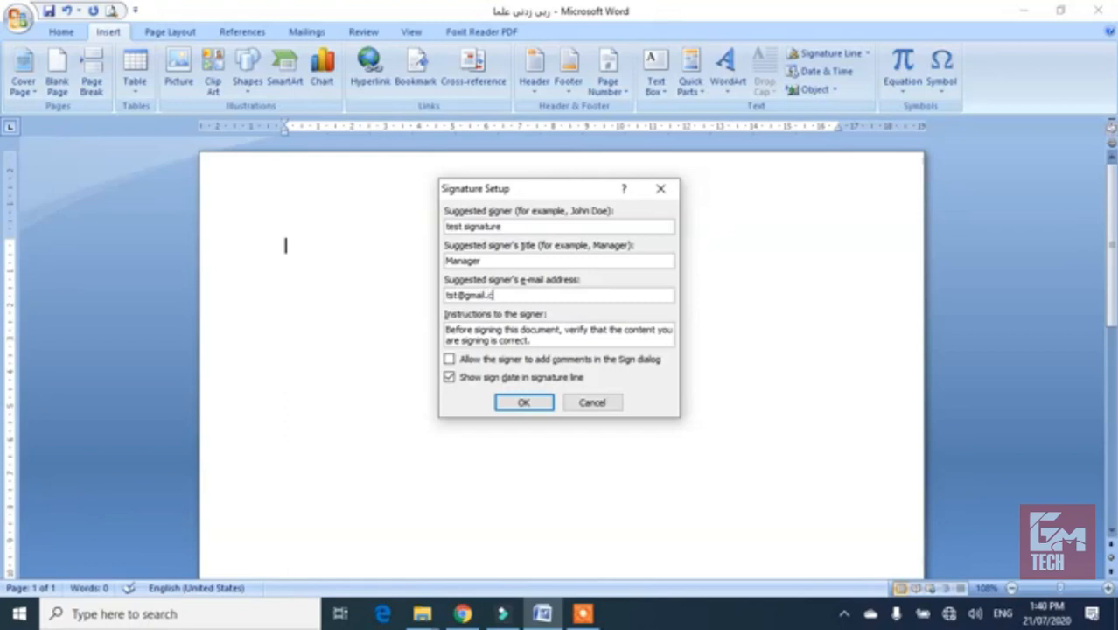
click(517, 404)
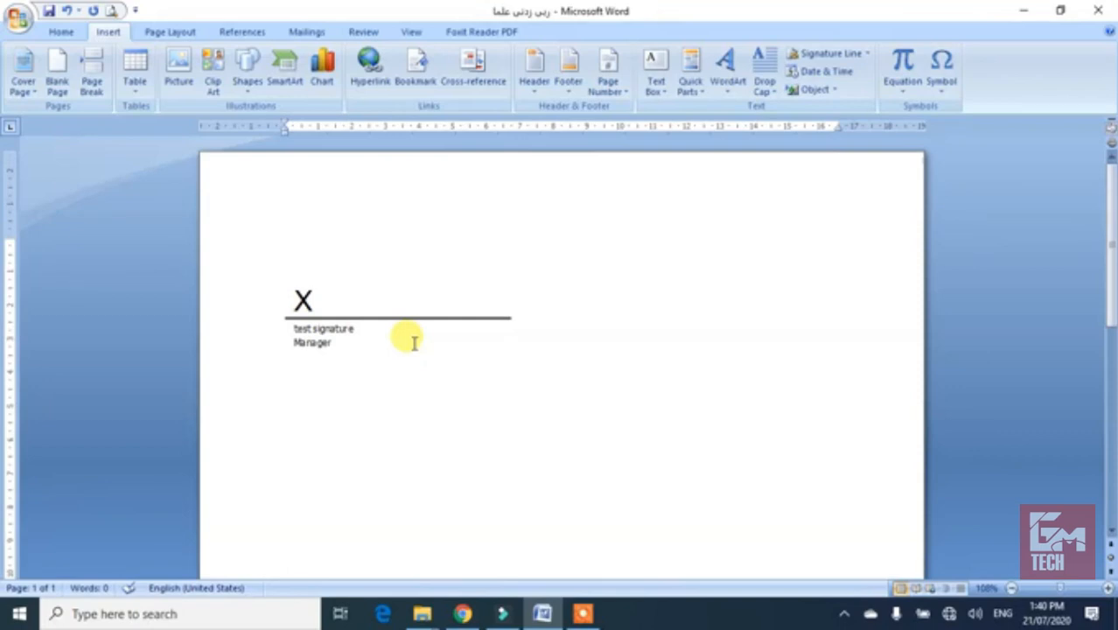
Step: Remove the signature line from the page and enter the label "Date:" in its place
key(ctrl+a)
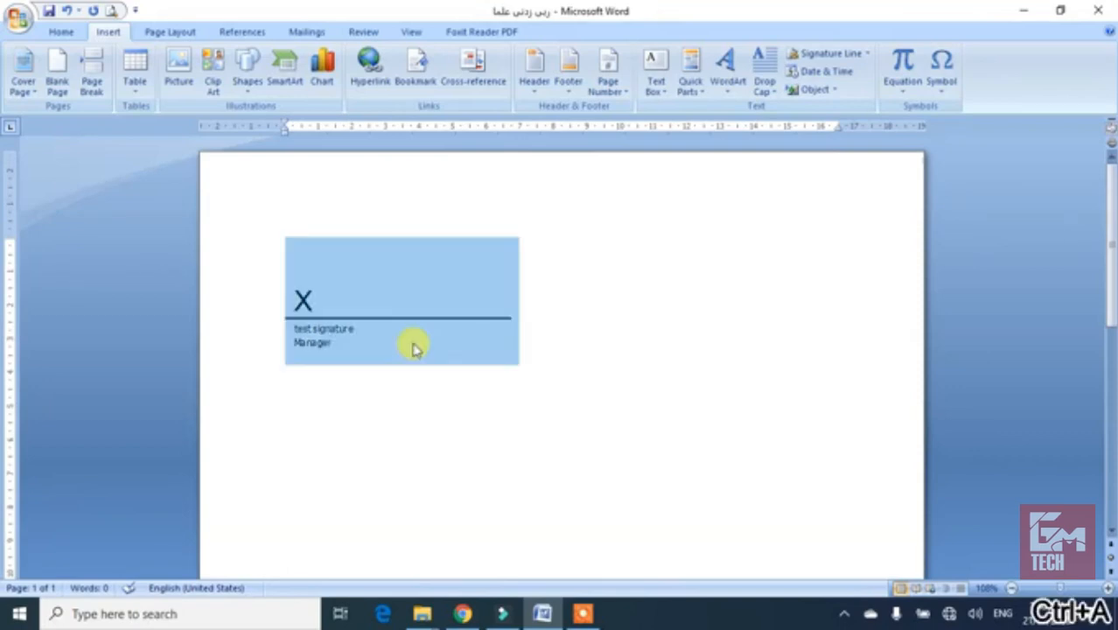
key(Delete)
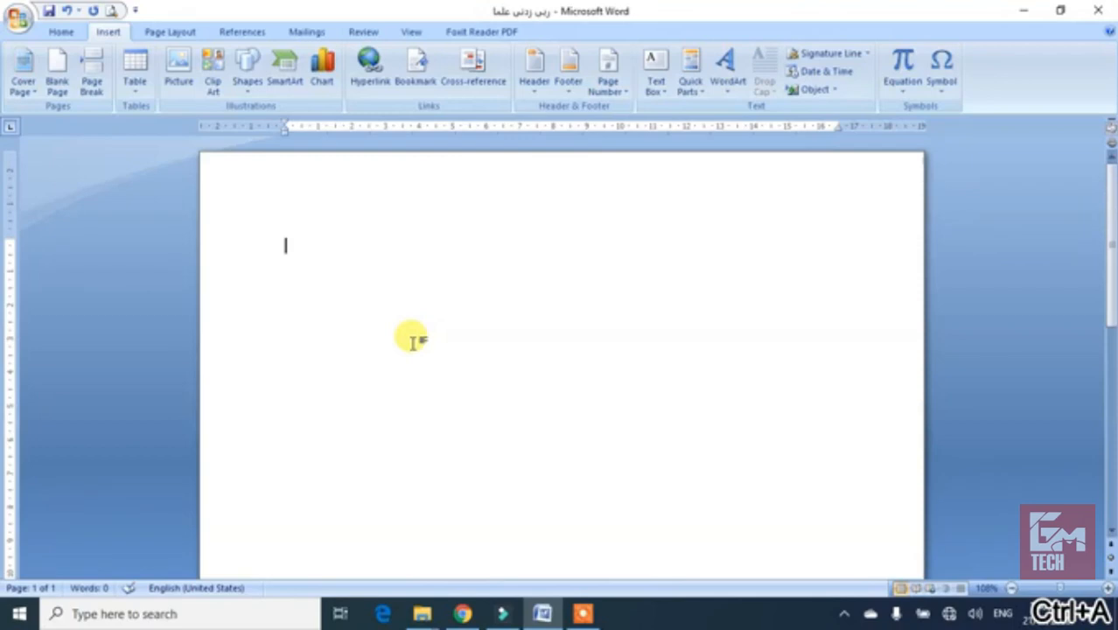
text(Date:)
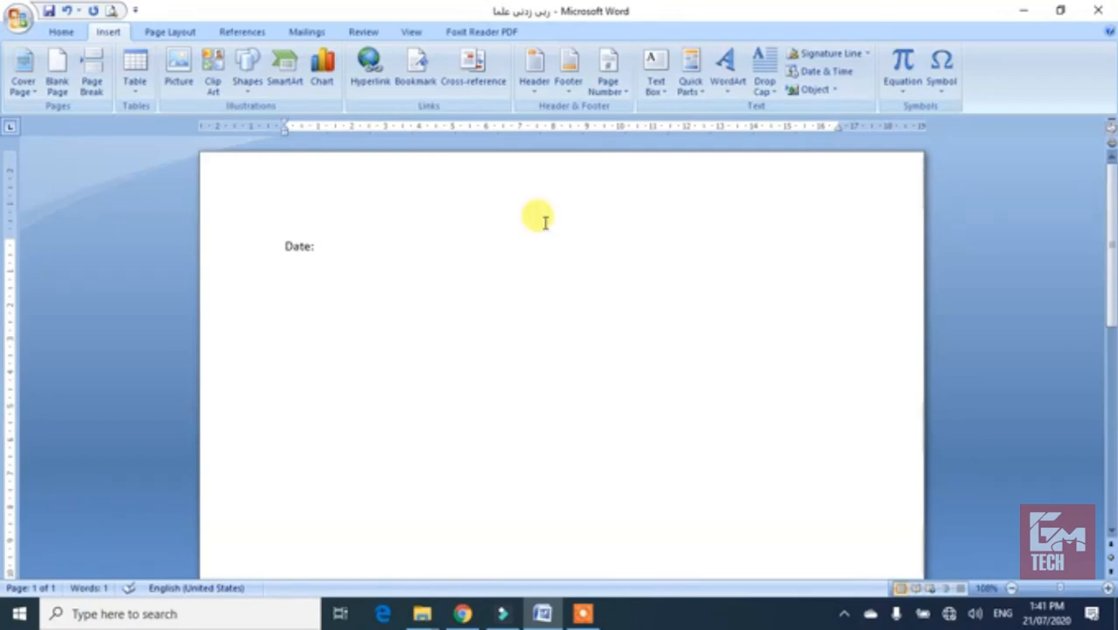
Step: Insert an automatically updating date after "Date:" in the "Tuesday, July 21, 2020" format, followed by two new lines
click(819, 77)
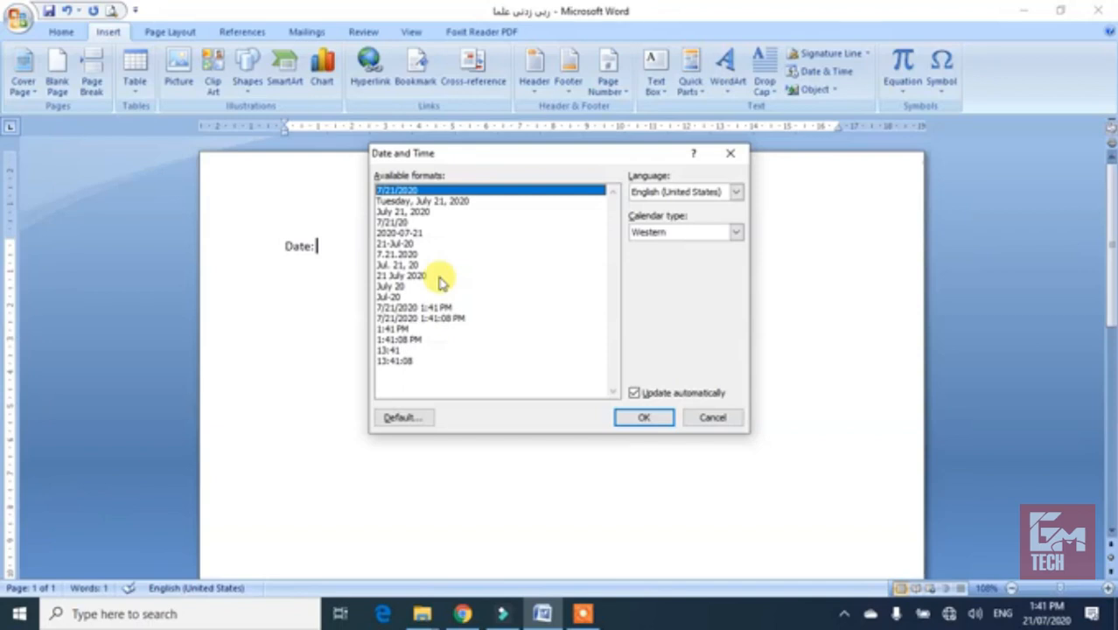
click(426, 203)
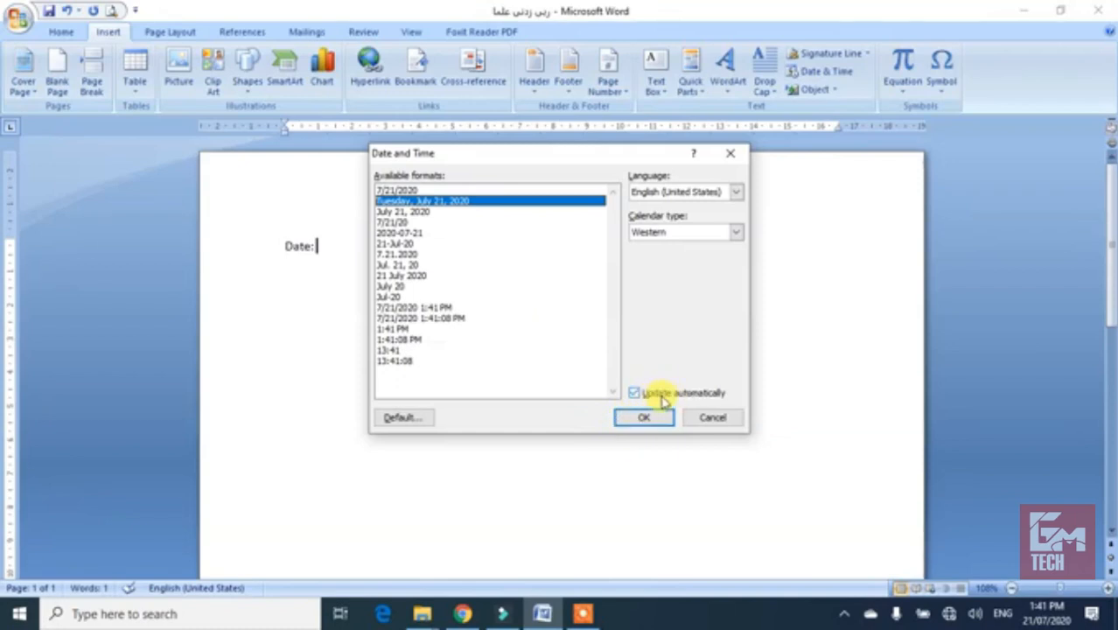
click(635, 394)
click(635, 393)
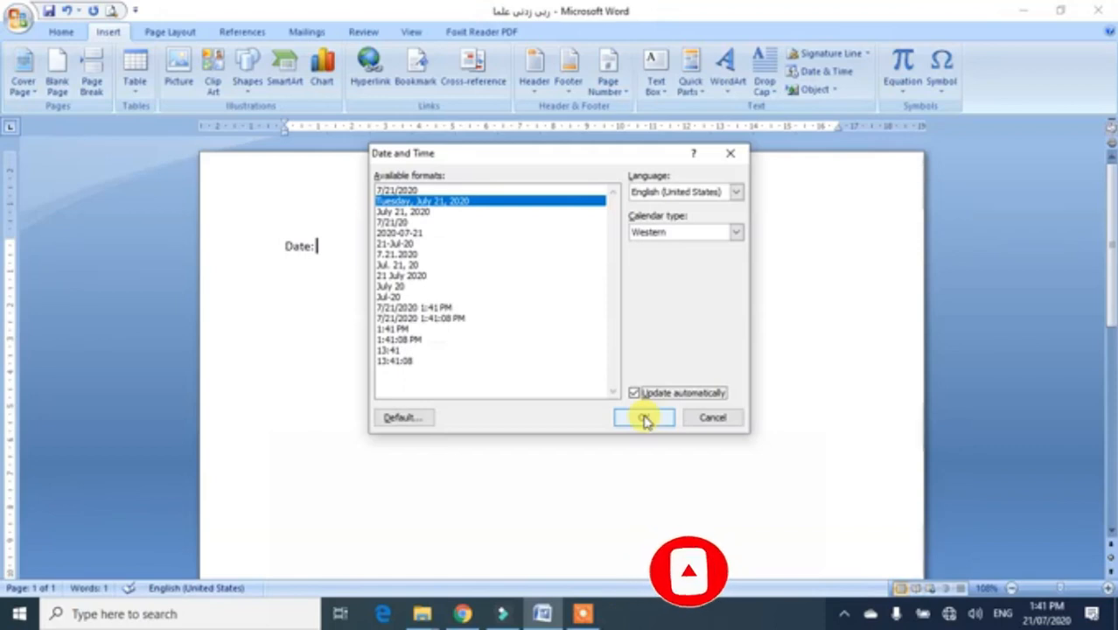
click(644, 419)
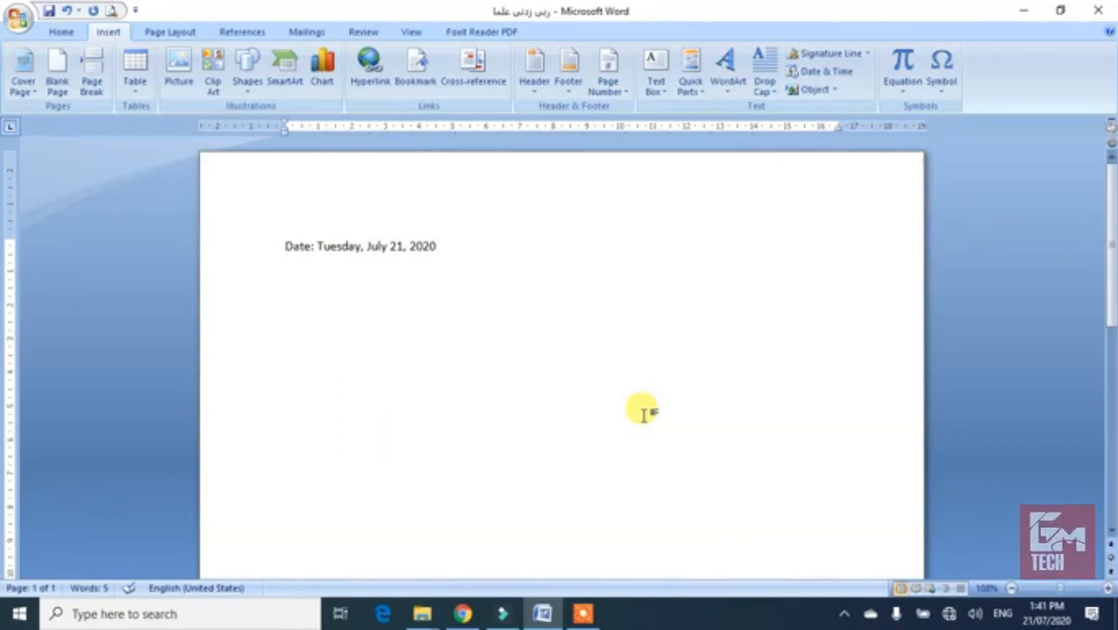
key(Return)
key(Return)
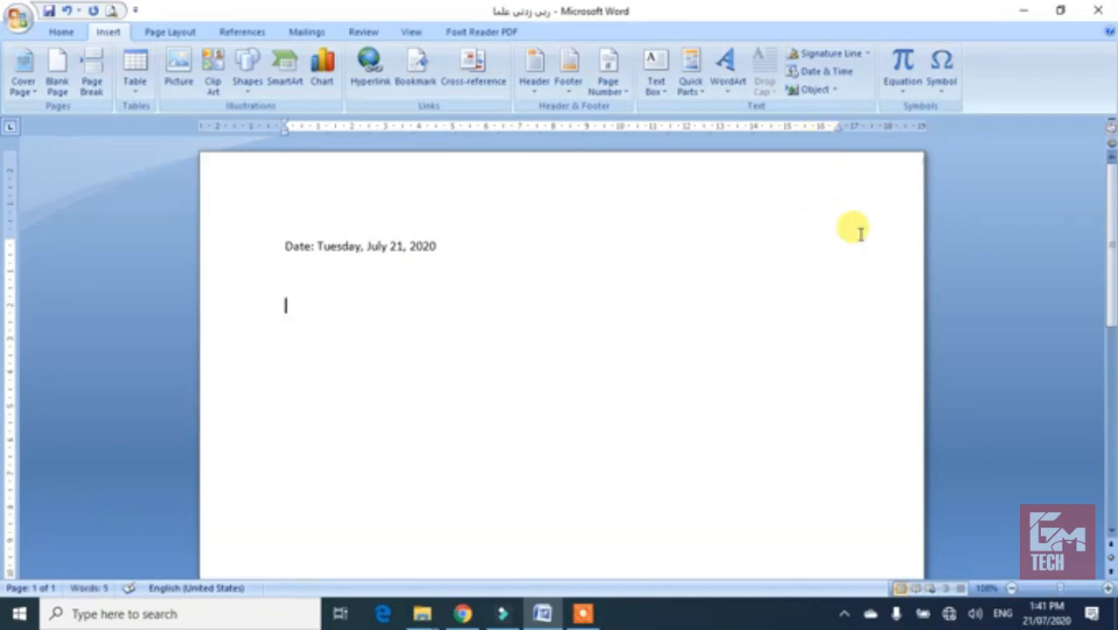
Step: Clear the page contents and insert a new Bitmap Image object
key(ctrl+a)
key(Delete)
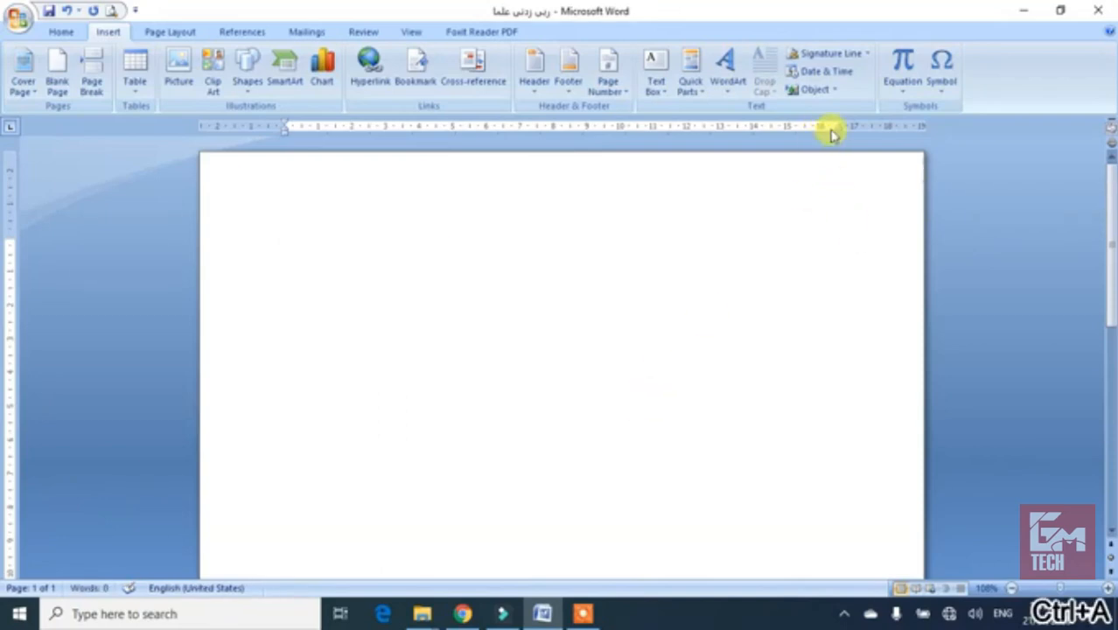
click(813, 90)
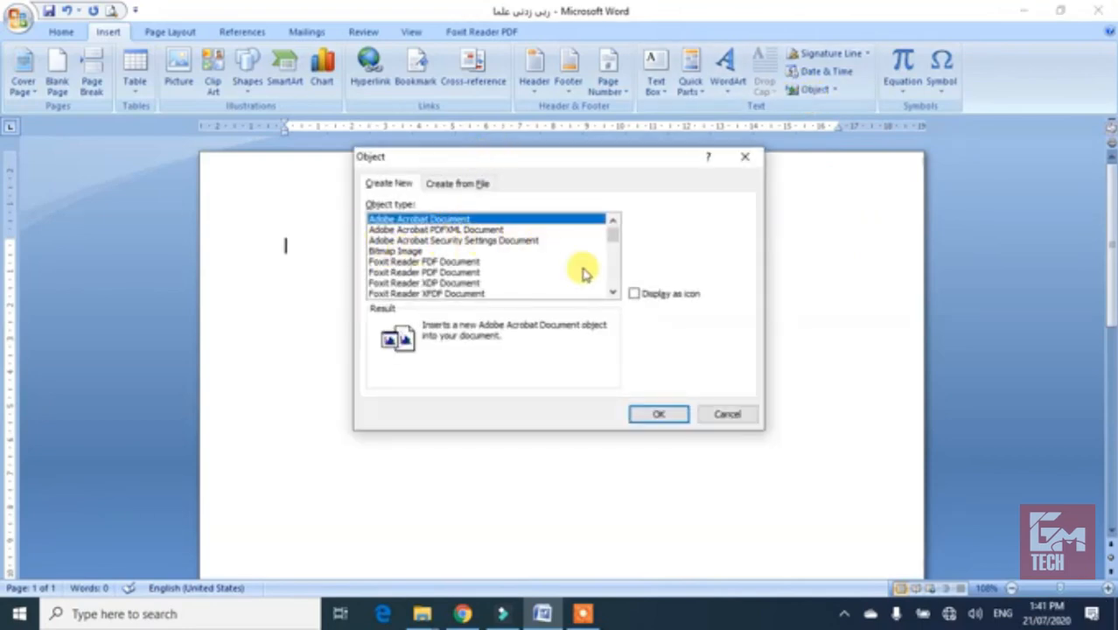
click(616, 292)
click(616, 292)
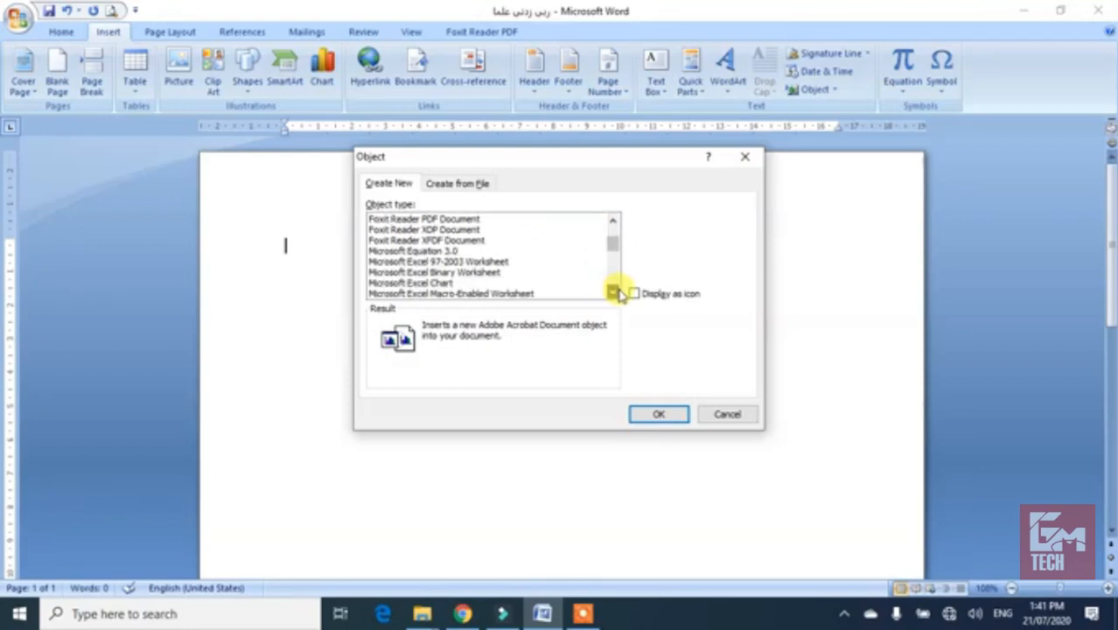
click(613, 220)
click(613, 221)
click(614, 221)
click(614, 221)
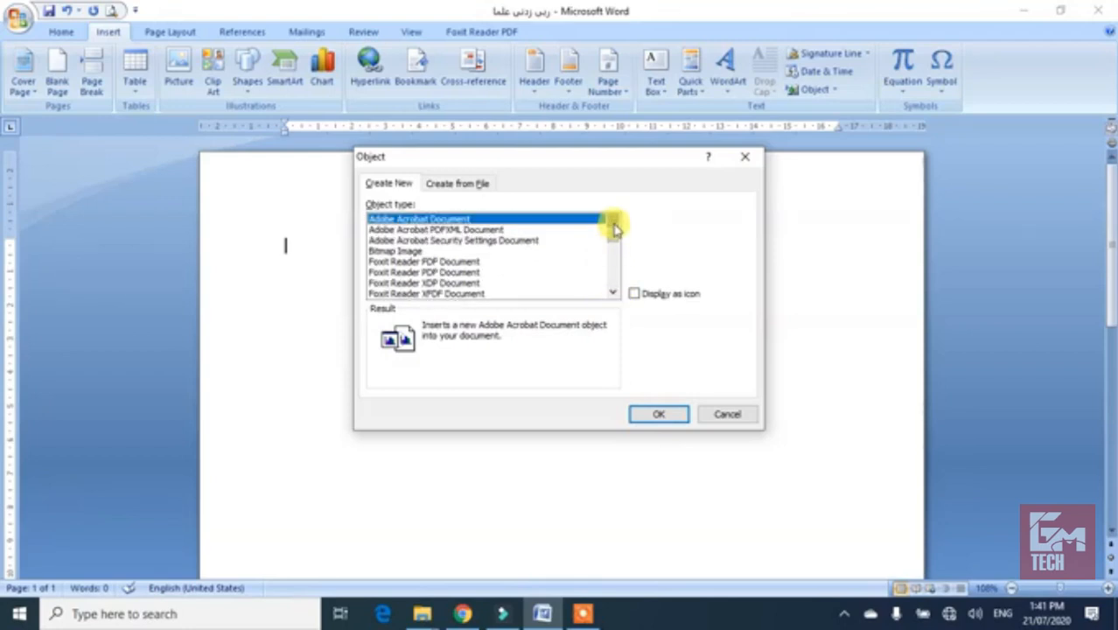
click(402, 251)
click(655, 414)
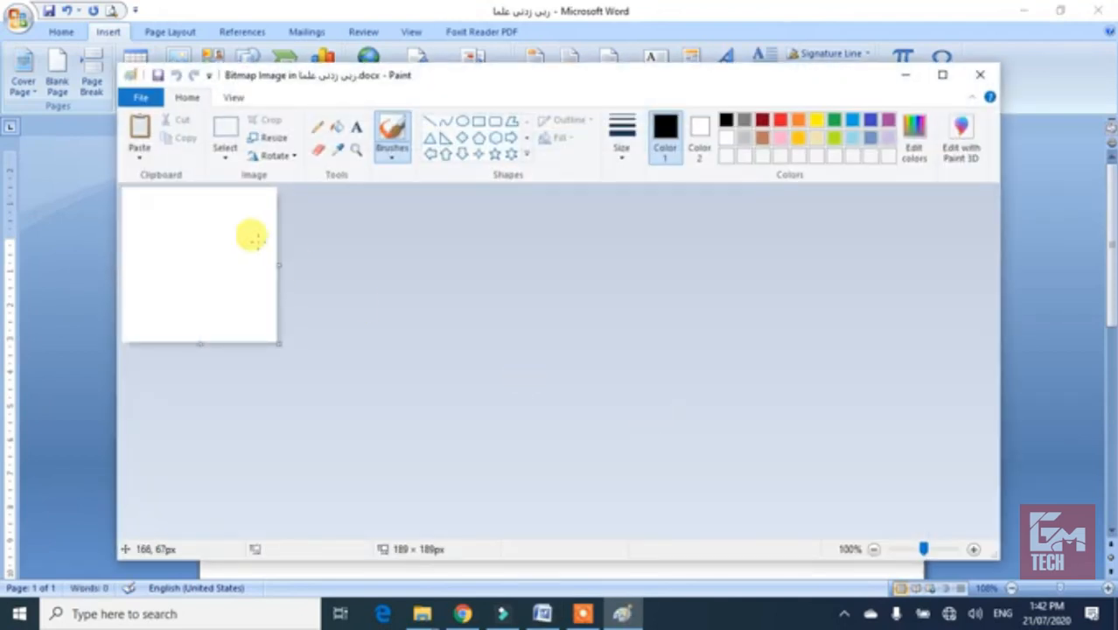
Step: Draw a freehand black scribble on the bitmap canvas and close Paint to return to the Word document
mouse_move(172, 229)
mouse_down()
mouse_move(220, 233)
mouse_move(142, 280)
mouse_move(155, 255)
mouse_up()
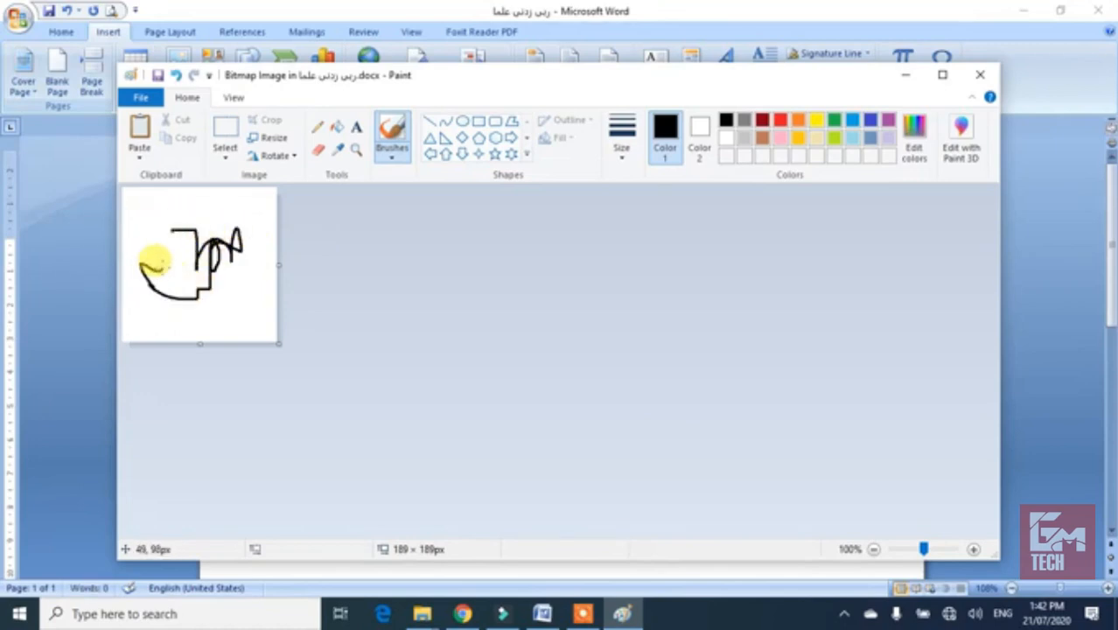
click(983, 77)
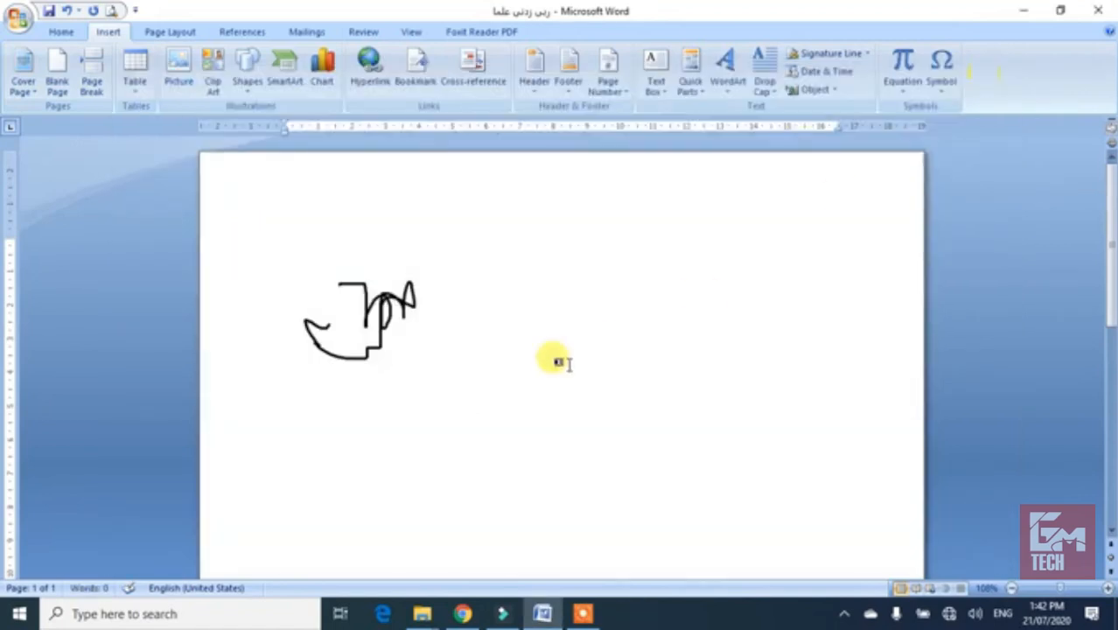
click(348, 319)
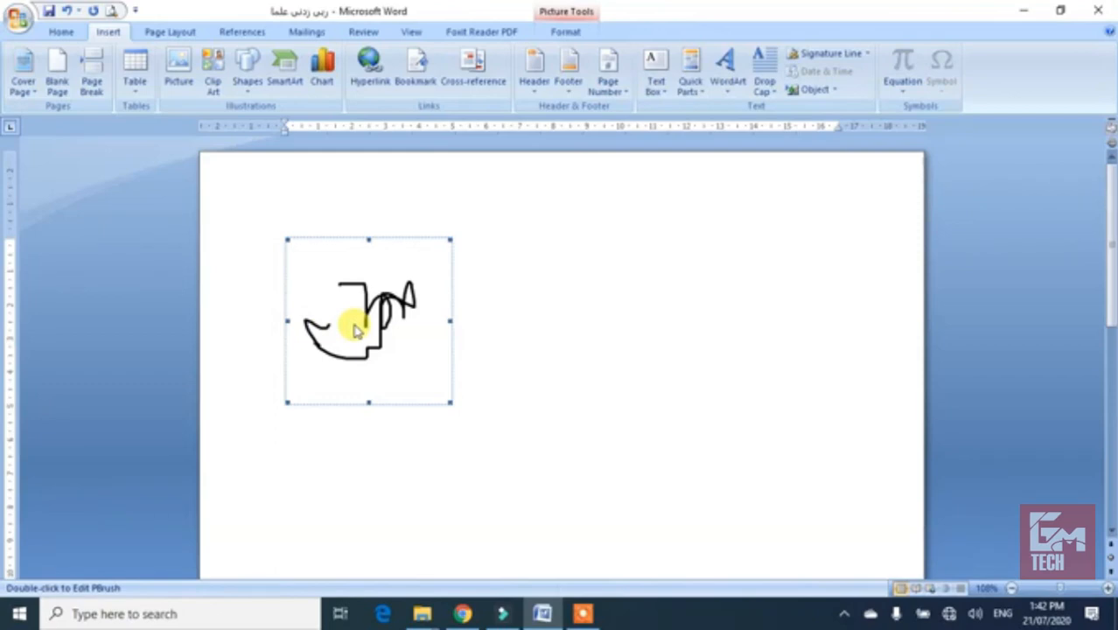
click(525, 356)
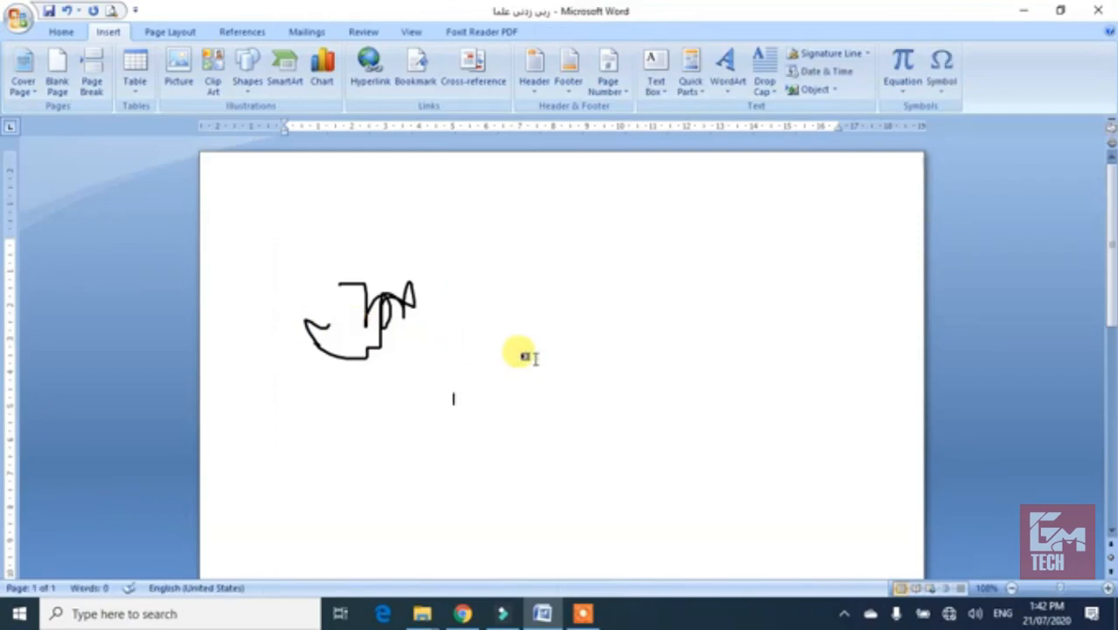
Step: Insert a new Microsoft Excel Worksheet object on a new line below the drawing
key(Return)
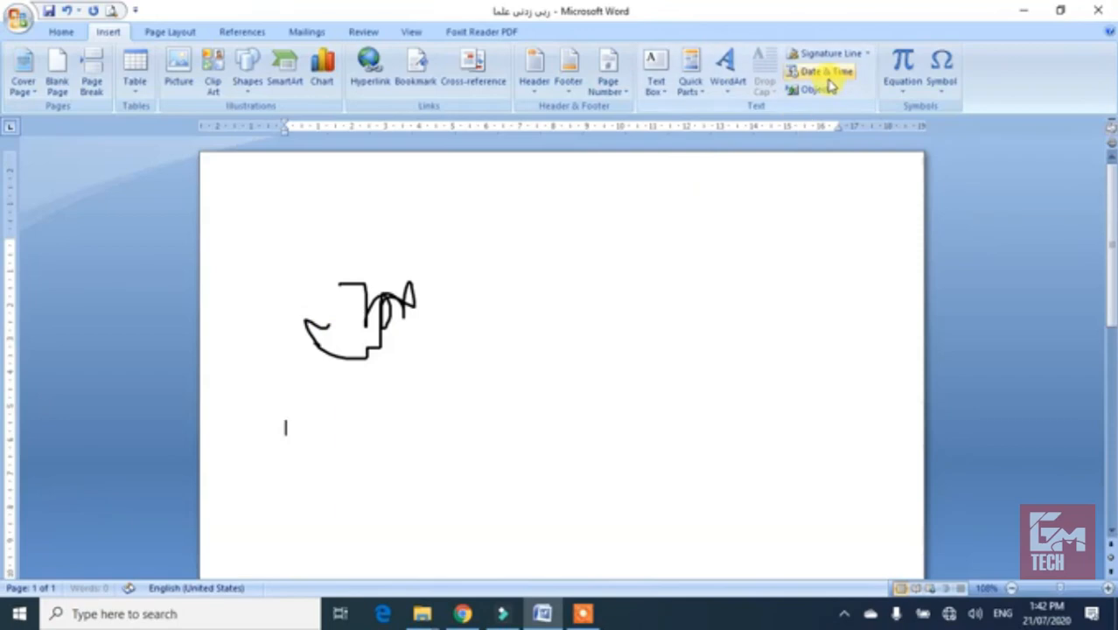
click(832, 90)
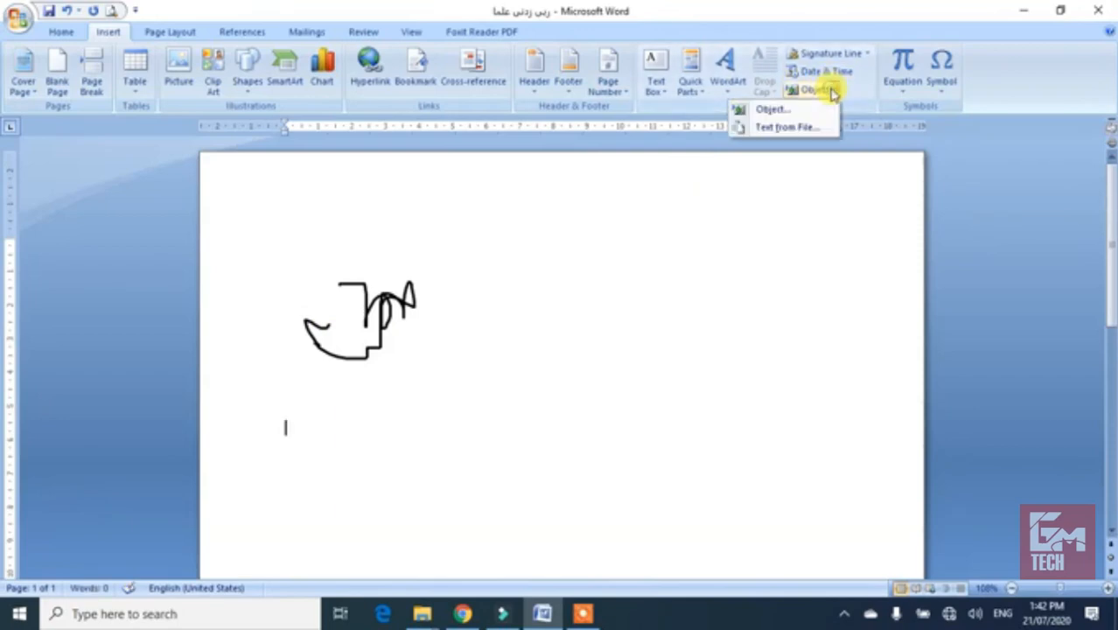
click(791, 108)
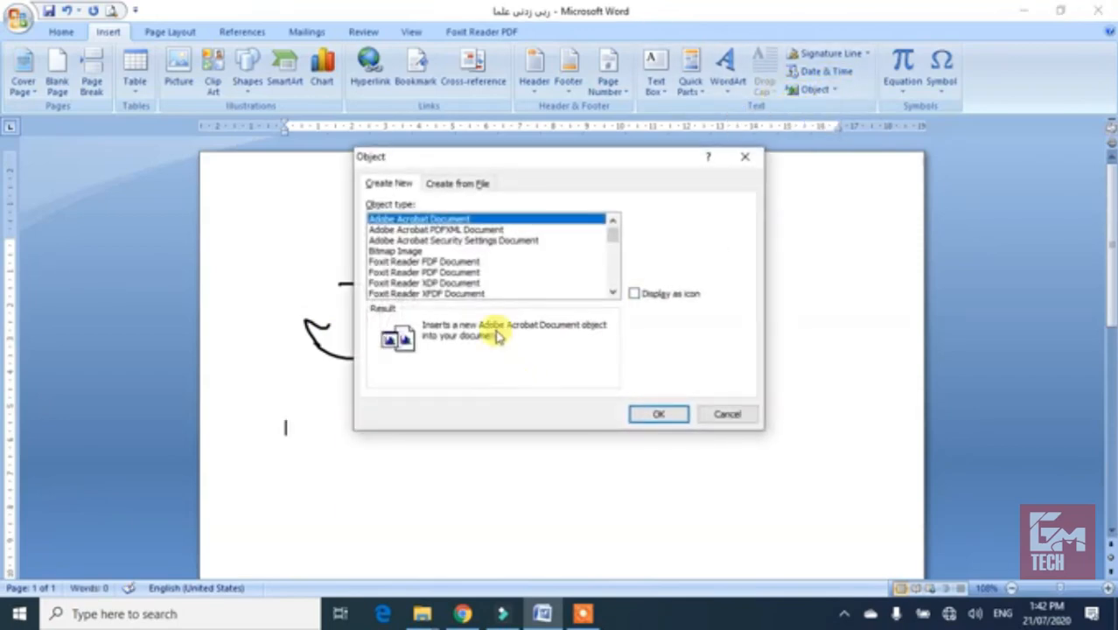
click(613, 293)
click(613, 293)
click(612, 293)
click(613, 293)
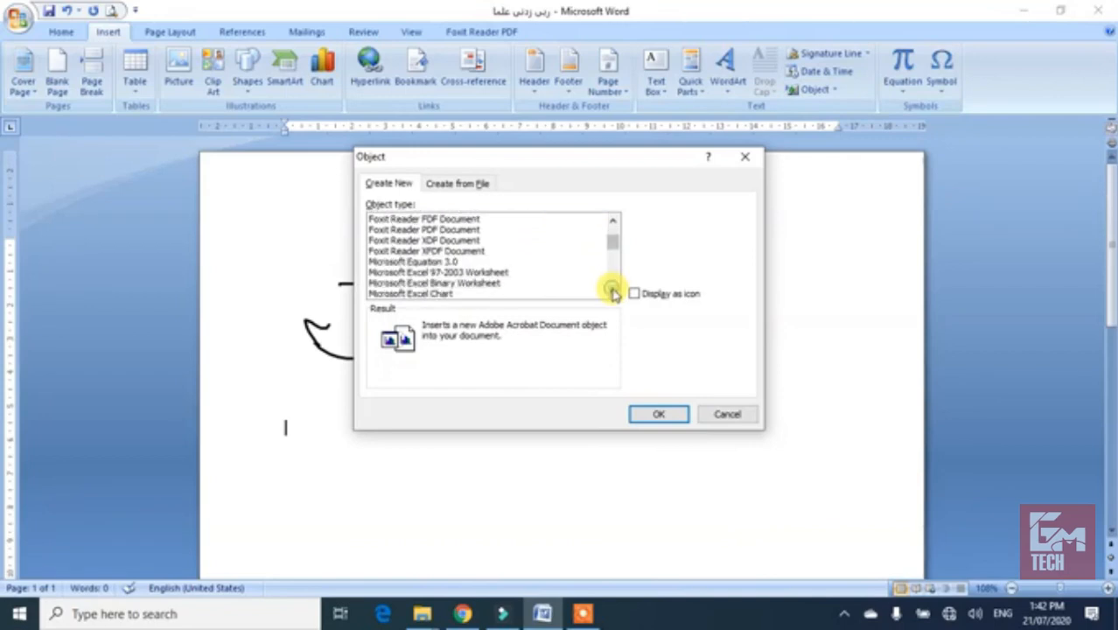
click(612, 293)
click(612, 293)
click(612, 293)
click(612, 293)
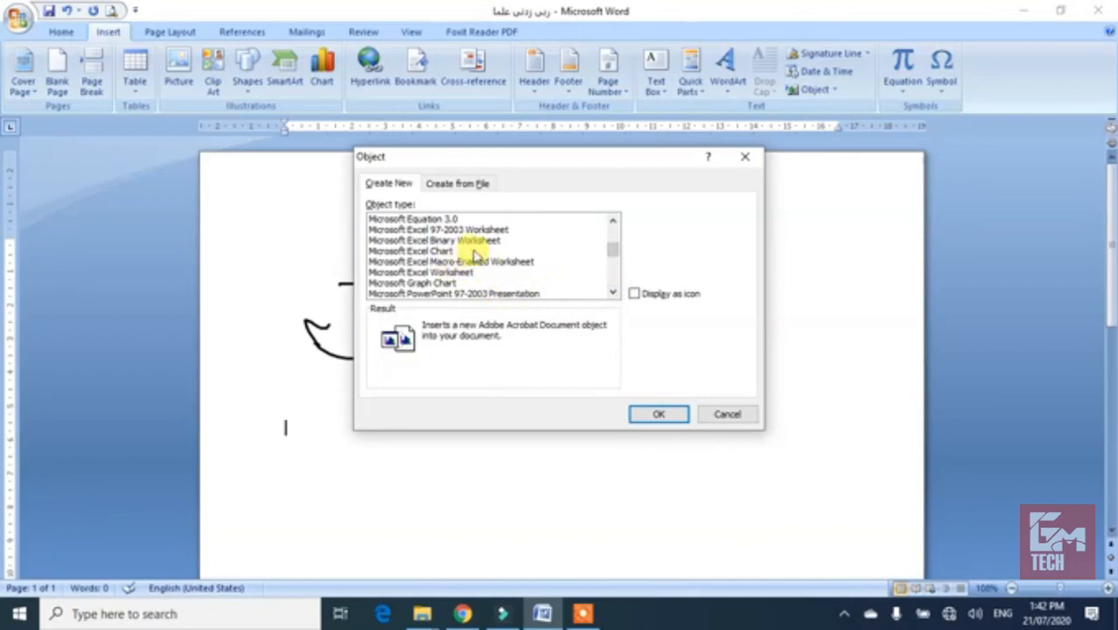
click(456, 273)
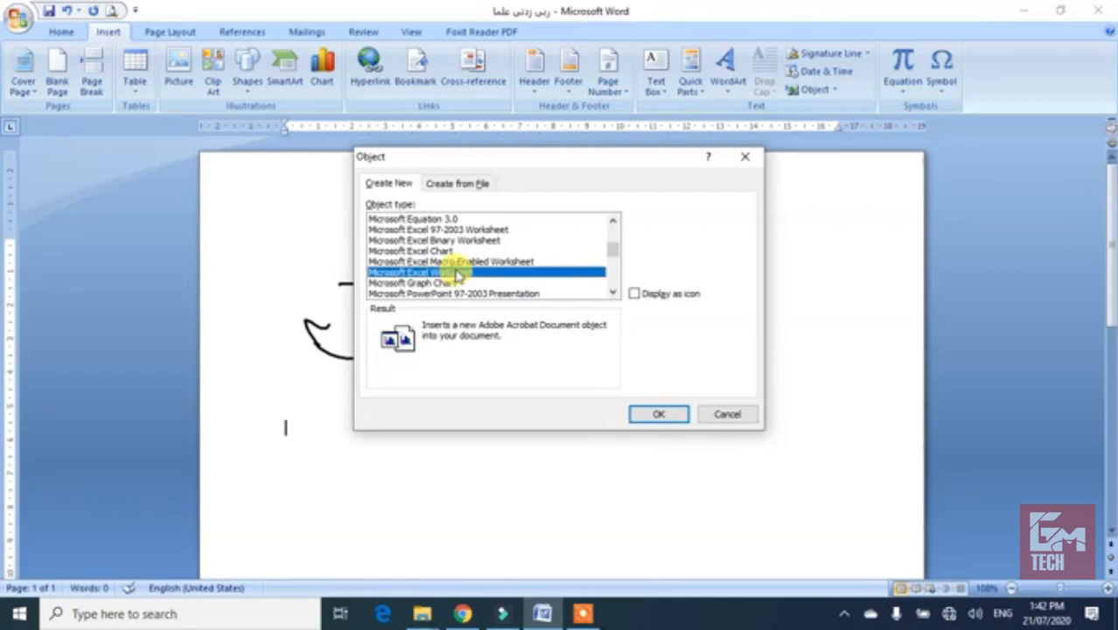
click(655, 418)
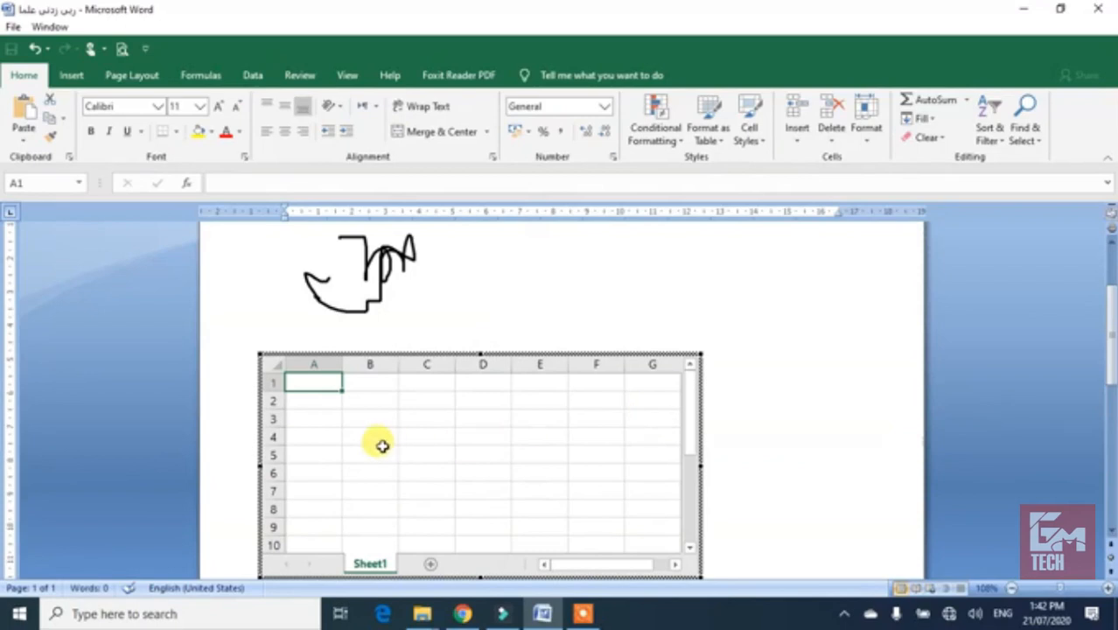
Step: Enter the column headings Sr. No., Name and Address in cells A1 to C1 of the embedded worksheet
text(Sr. No.)
key(Tab)
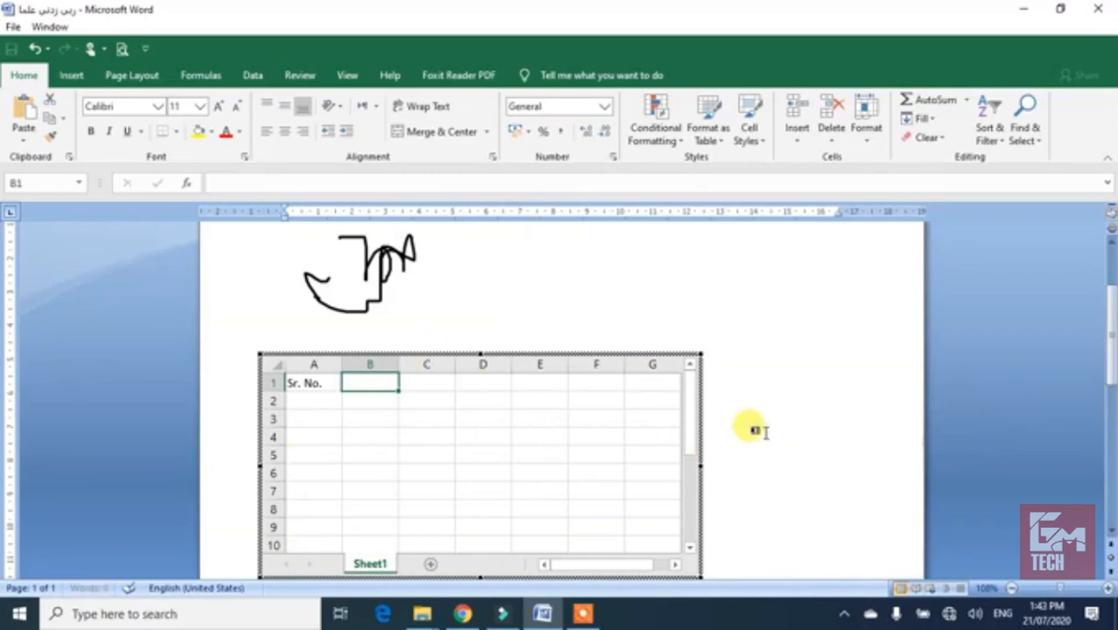
text(Name)
key(Tab)
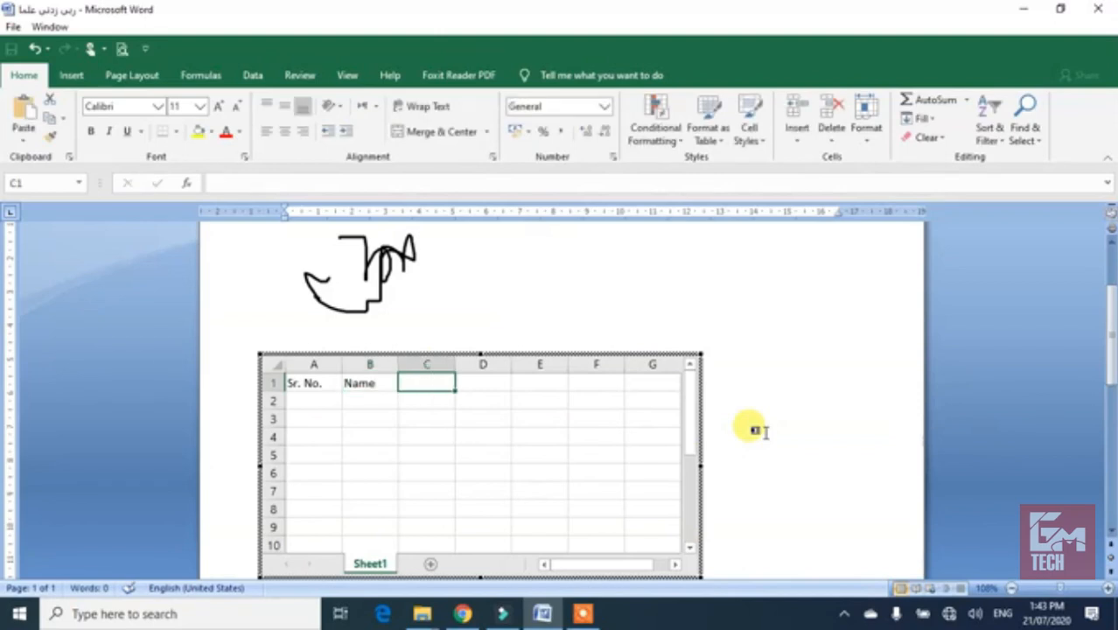
text(Address)
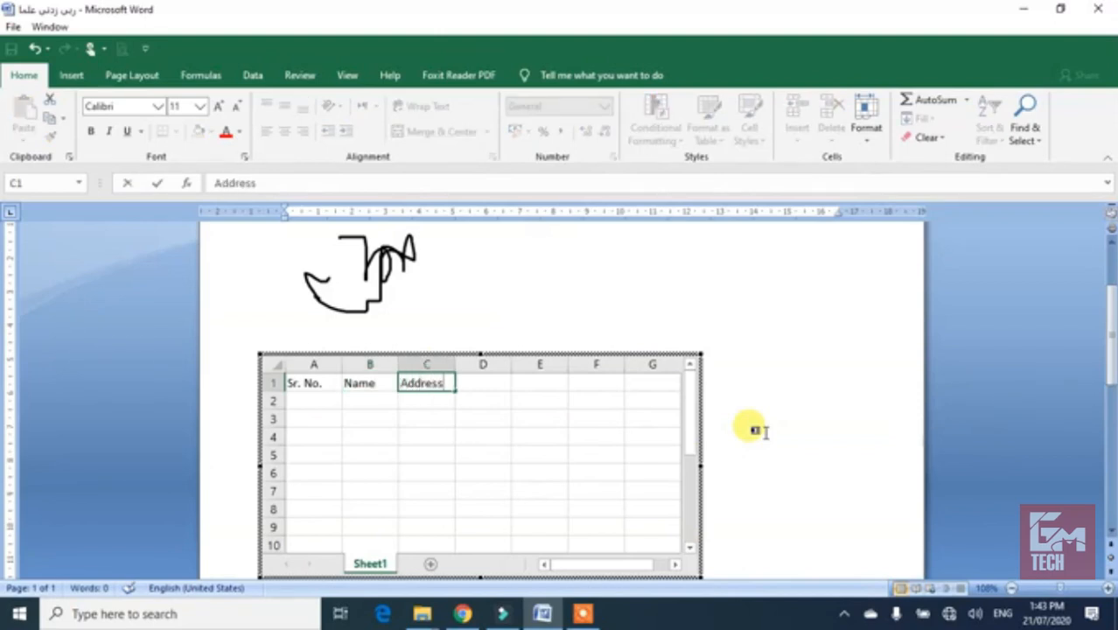
key(Return)
Step: Number the rows 1 to 4 under Sr. No. in cells A2 to A5
text(1)
key(Return)
text(2)
key(Return)
text(3)
key(Return)
text(4)
Step: Fill the Name column with two people's names in B2 and B3, "test" in B4 and "west" in B5
key(Right)
key(Up)
key(Up)
key(Up)
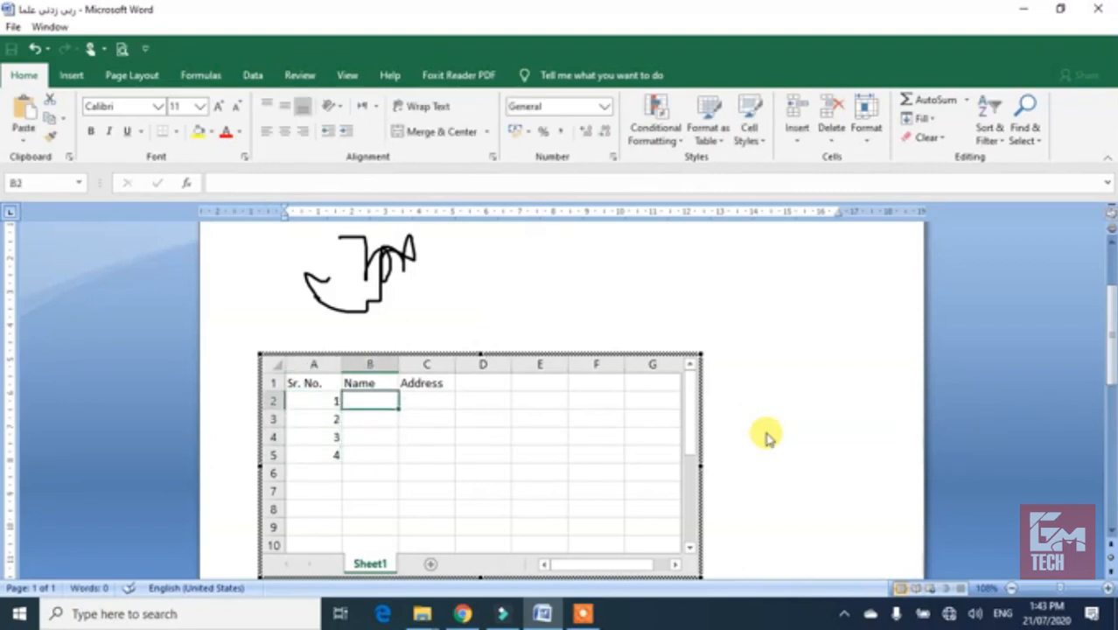
text(ali)
key(Return)
text(wlia)
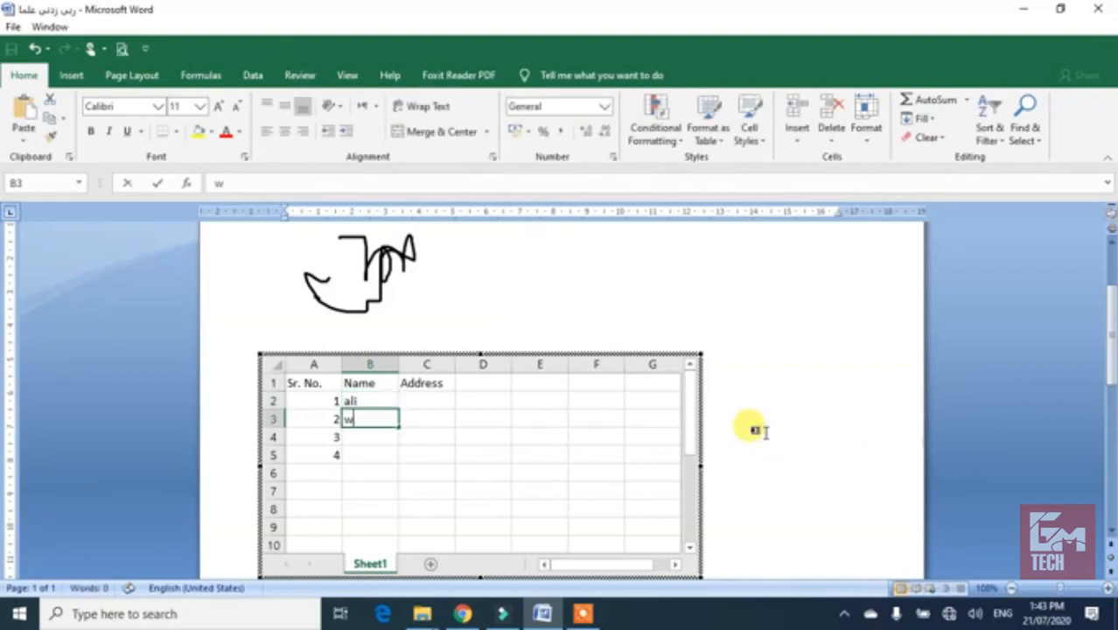
key(BackSpace)
key(BackSpace)
text(ali)
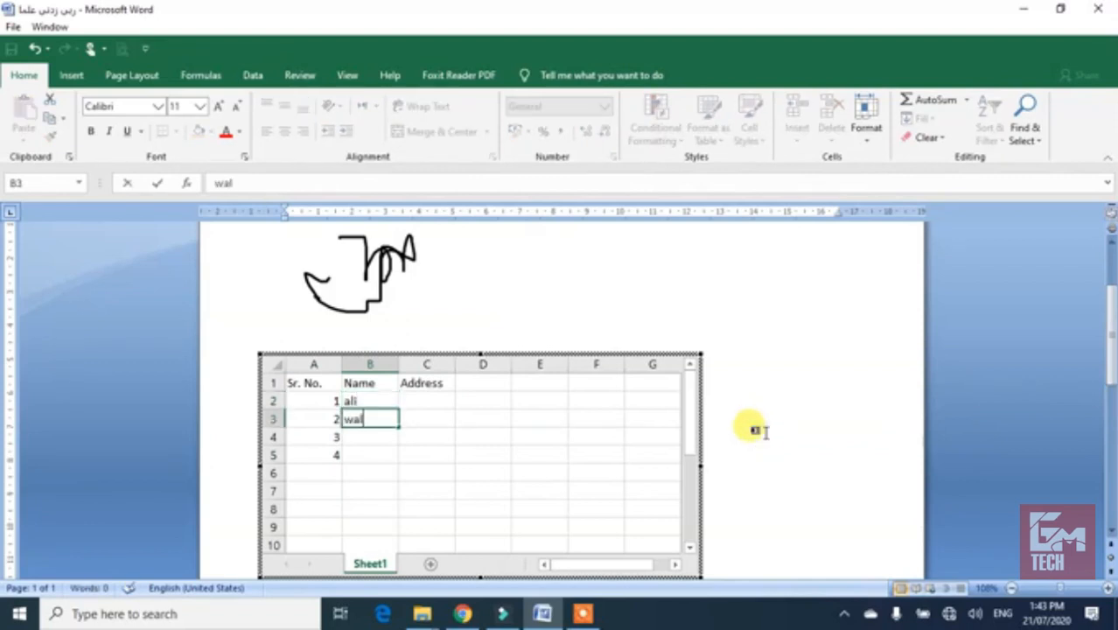
key(Return)
text(test)
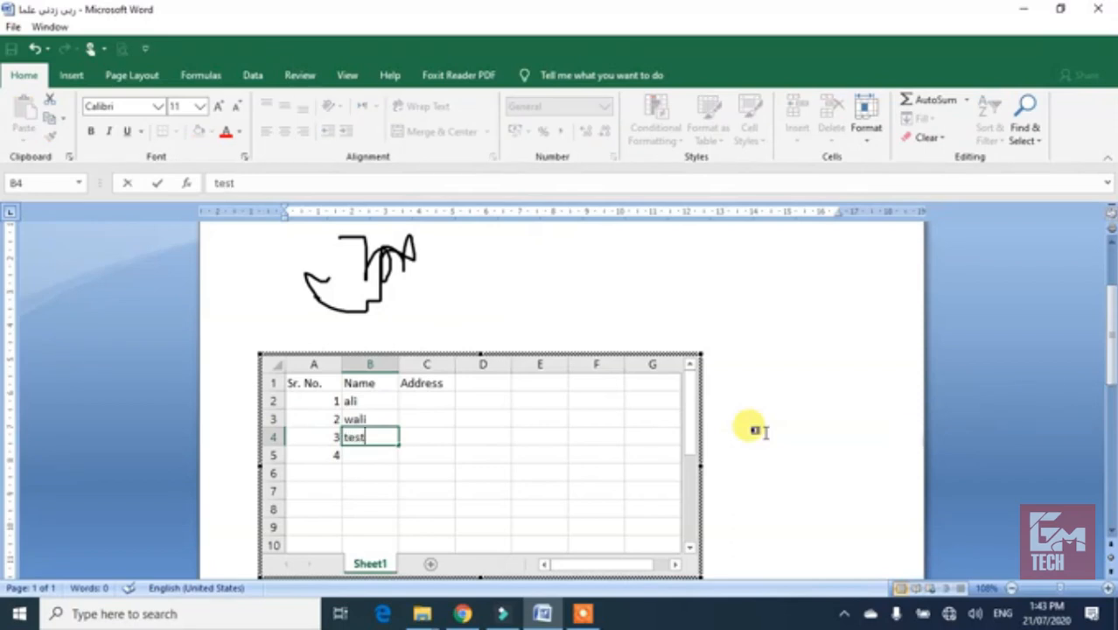
key(Return)
text(west)
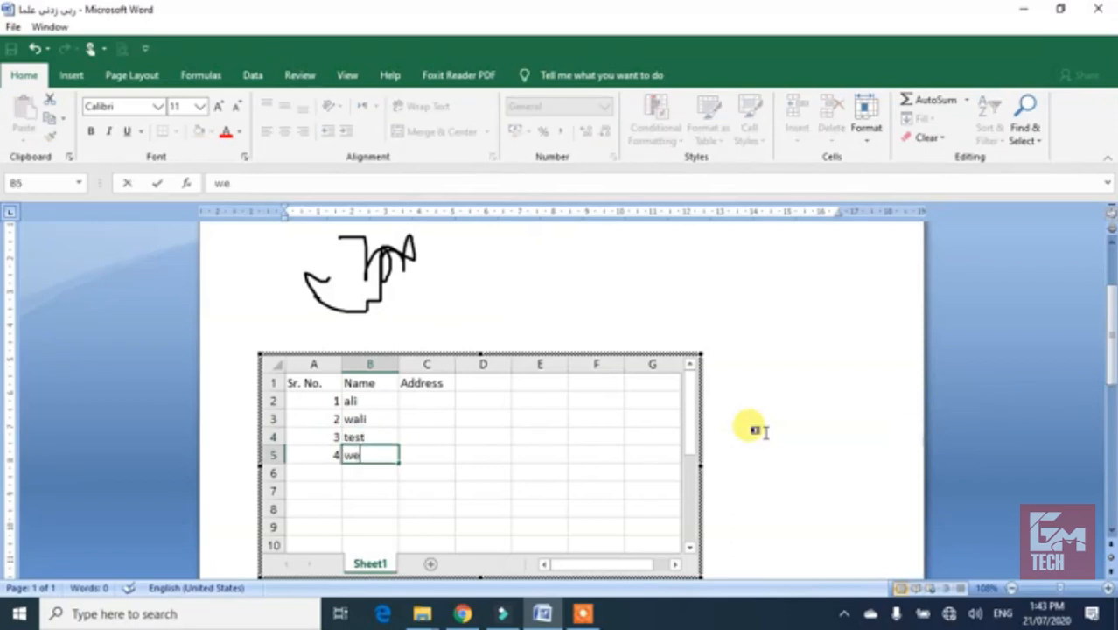
key(Return)
Step: Fill the Address column with "xyz", "abd", "lmn" and "etc" in cells C2 to C5
key(Up)
key(Up)
key(Up)
key(Up)
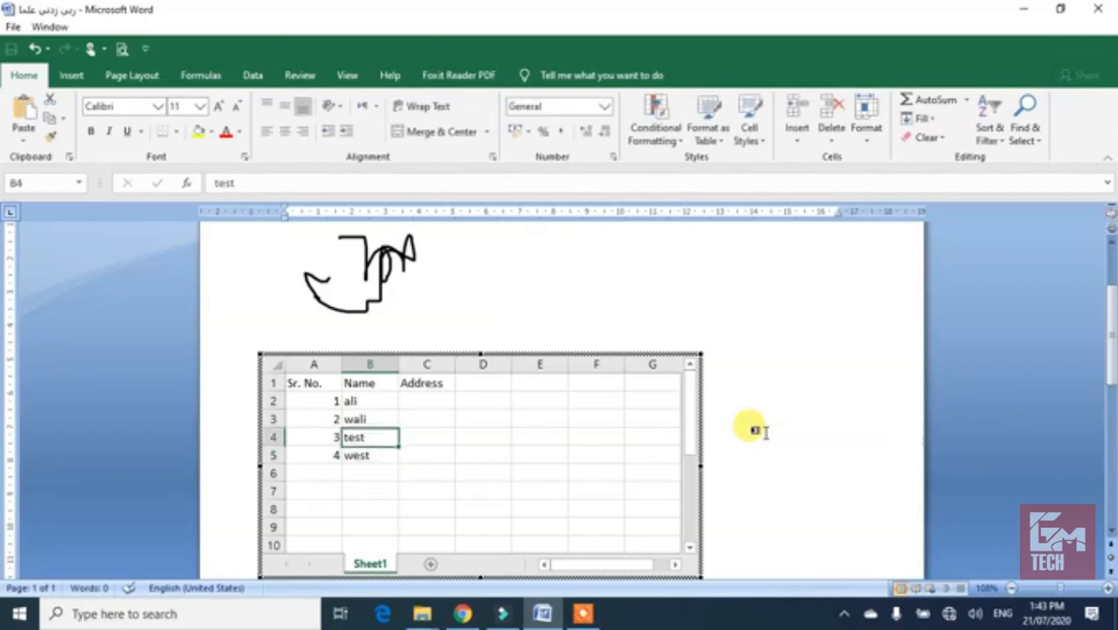
key(Right)
text(x)
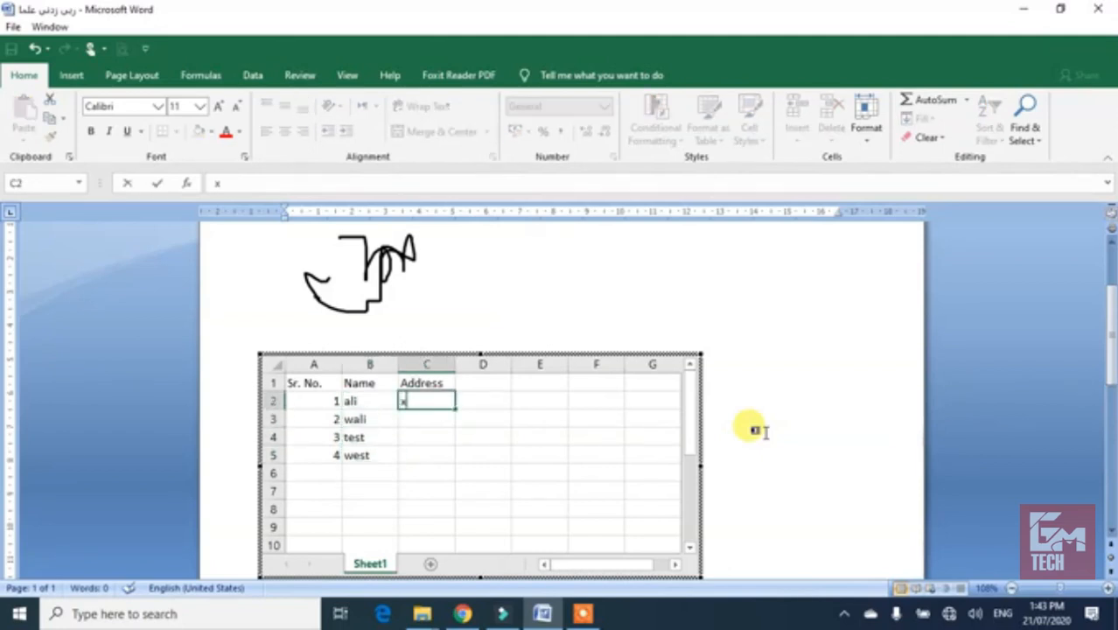
text(yz)
key(Return)
text(abd)
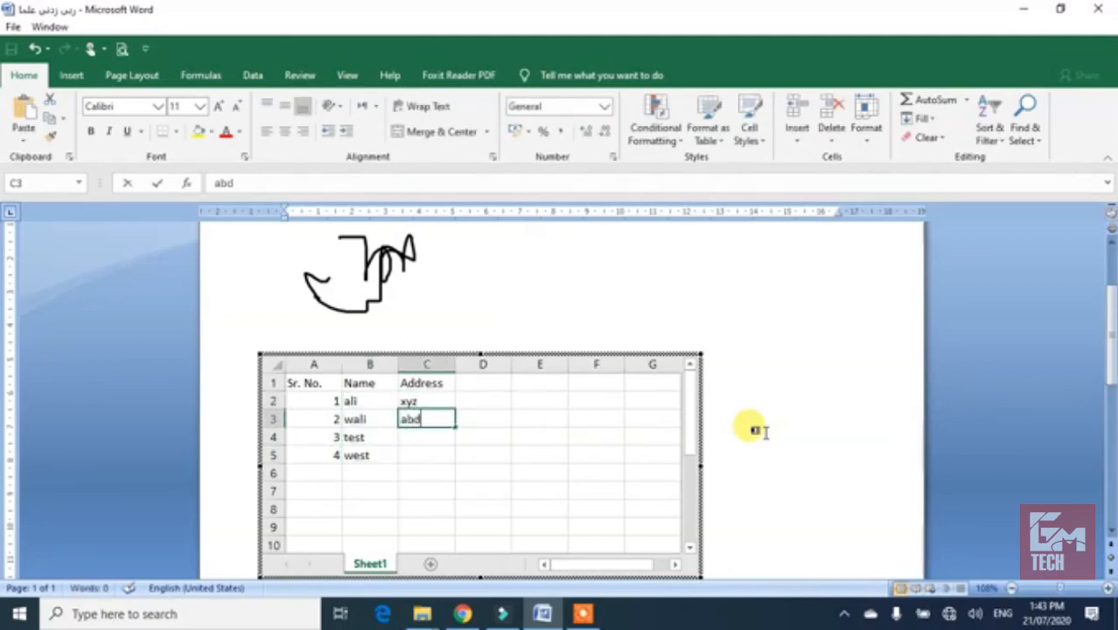
key(Return)
text(lmn)
key(Return)
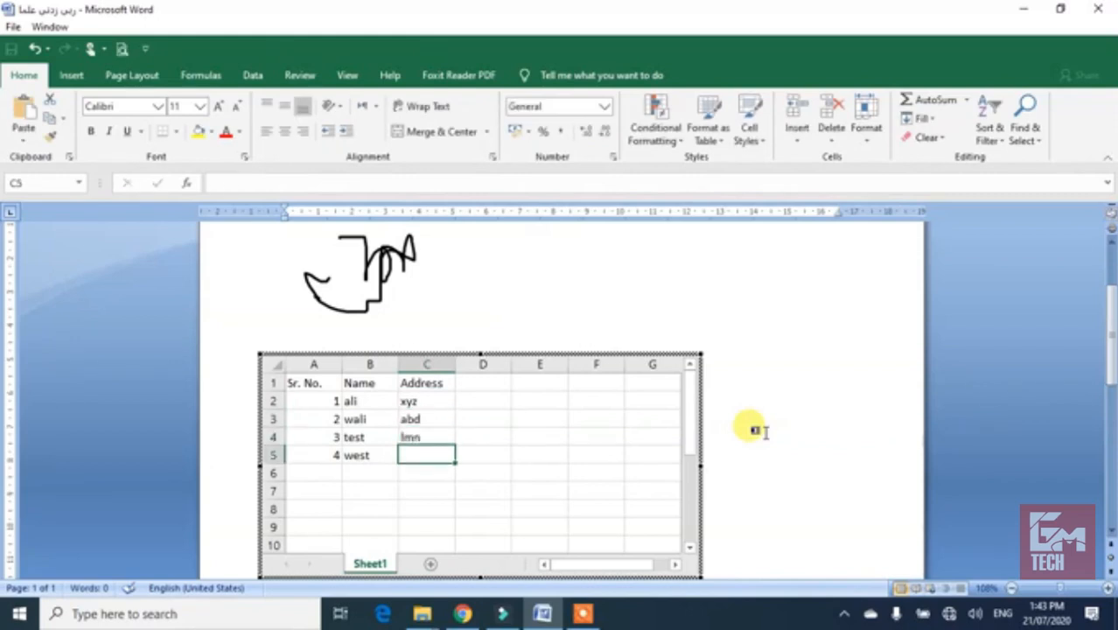
text(etc)
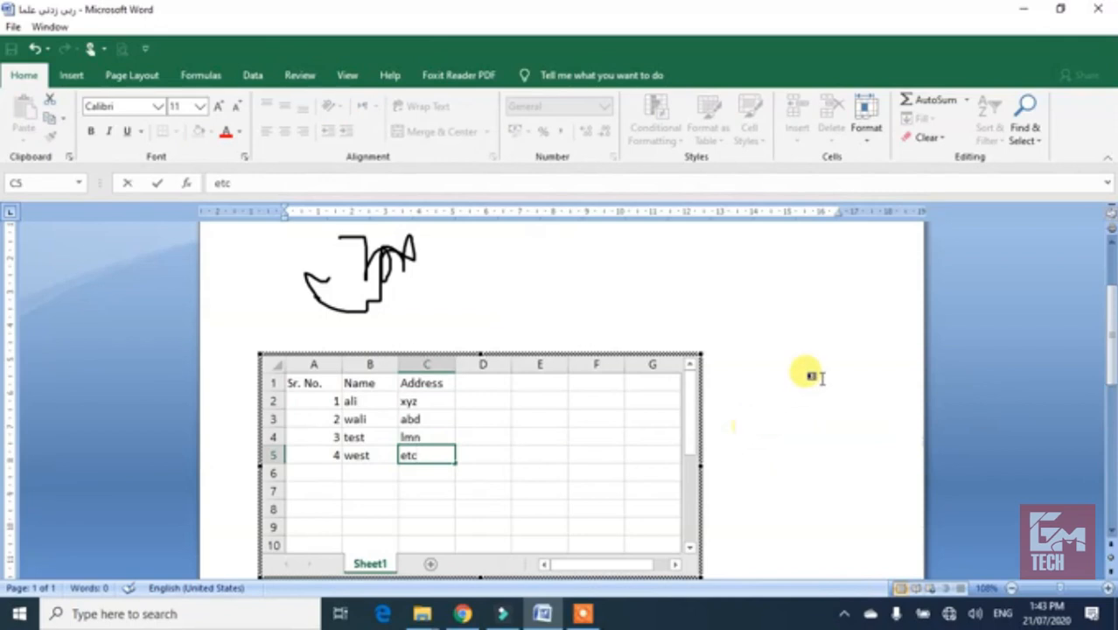